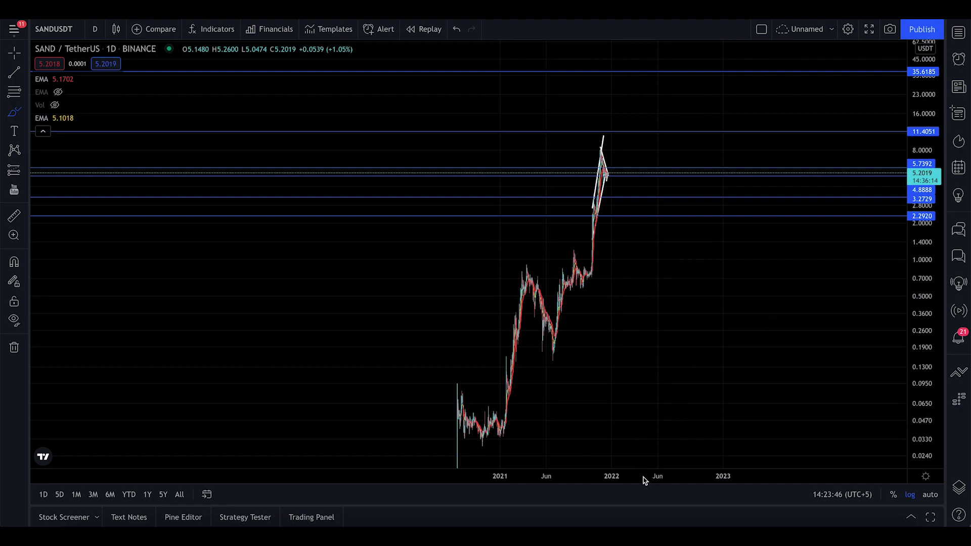
Stretch the time scale of the daily SANDUSDT chart to spread out the 2021 price action
drag(597, 484, 293, 484)
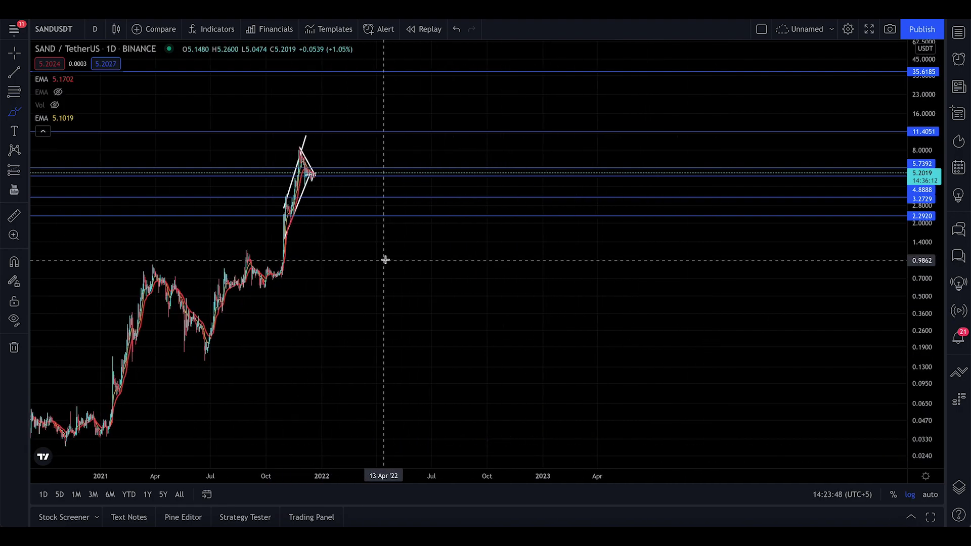
drag(386, 260, 616, 322)
key(Delete)
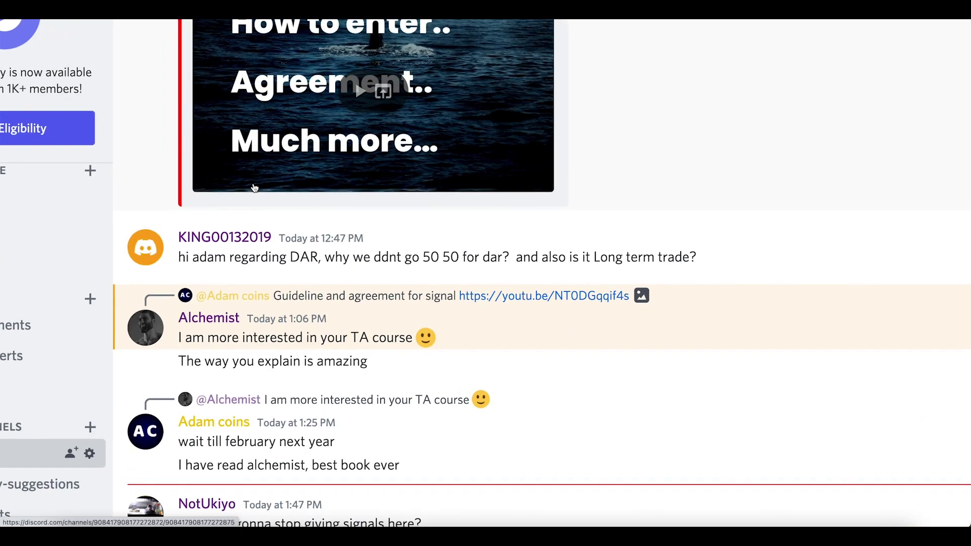
Switch to the Discord server's trade-signal channel and read the posts from December 22, 2021
click(45, 386)
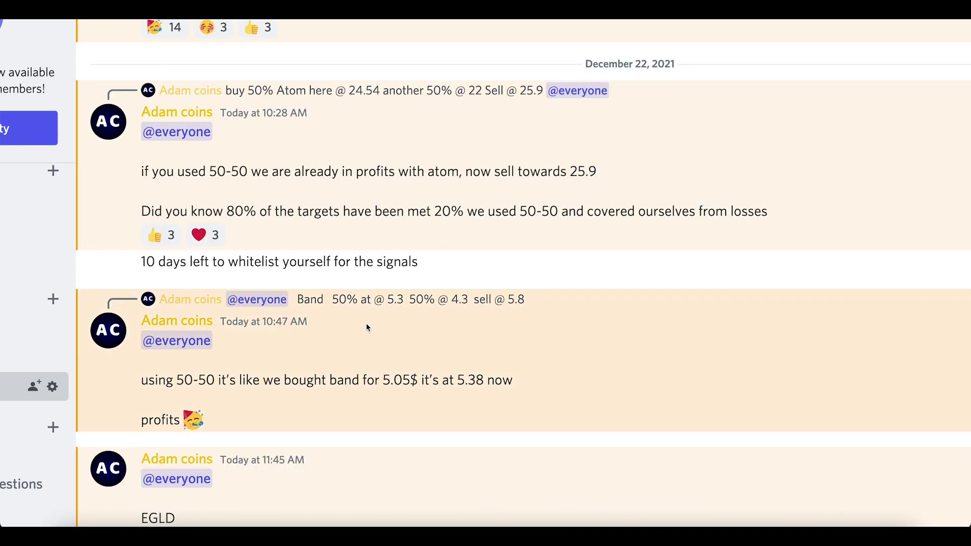
scroll(300, 419, down, 5)
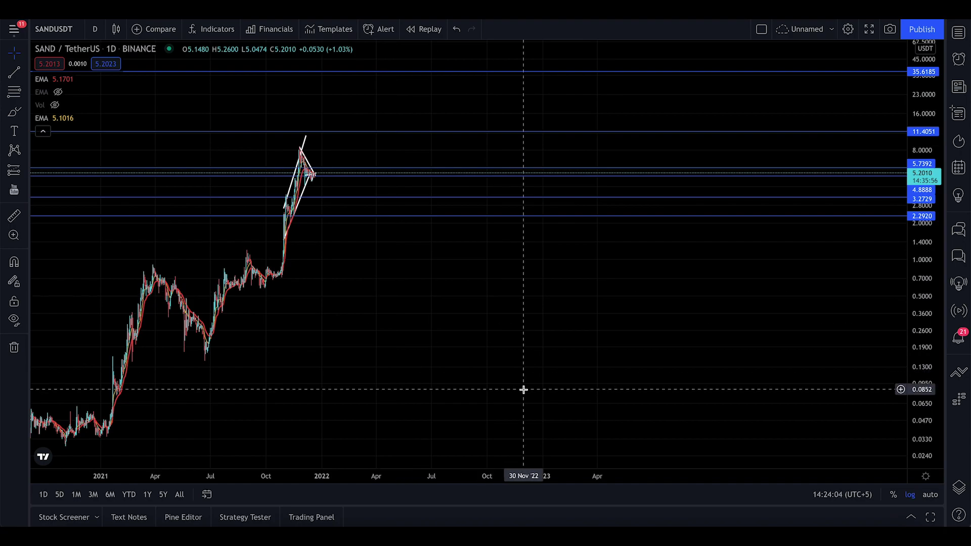
Switch back to the TradingView chart and enlarge the November–December rally with its white trendlines
drag(522, 390, 833, 412)
scroll(292, 408, up, 5)
drag(292, 408, 765, 446)
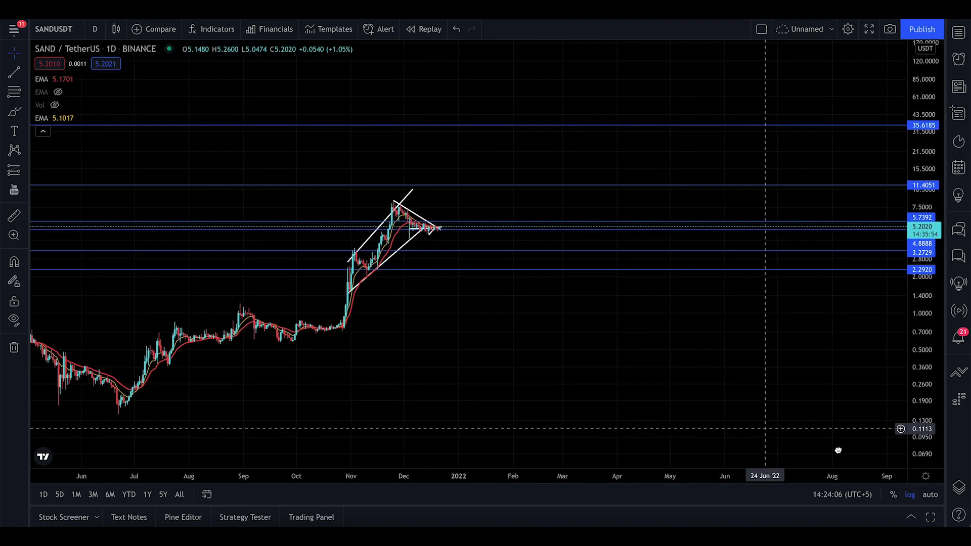
double_click(907, 380)
drag(512, 196, 712, 334)
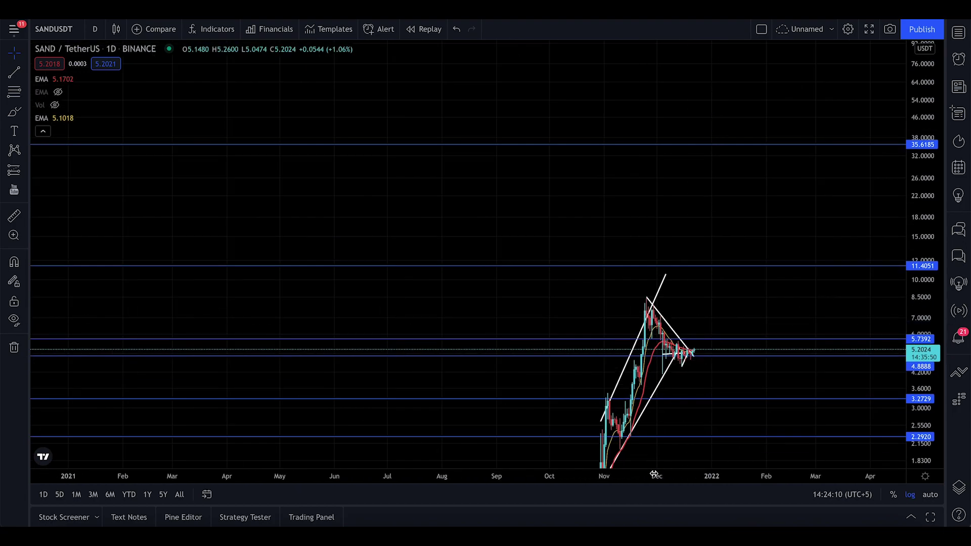
drag(654, 473, 351, 499)
drag(541, 282, 683, 88)
click(683, 82)
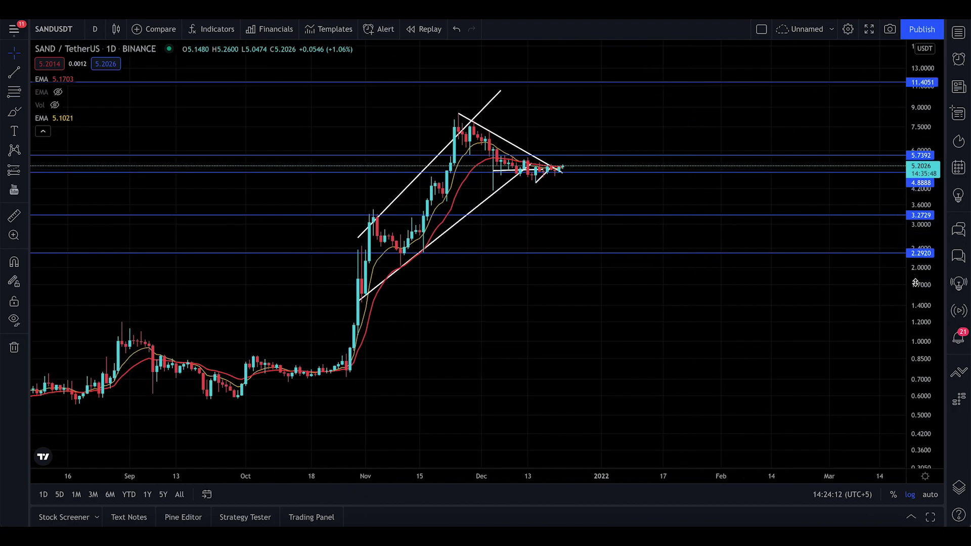
Close in on the December candles at the triangle's tip, between the 4.8888 and 5.7392 levels
drag(934, 316, 655, 260)
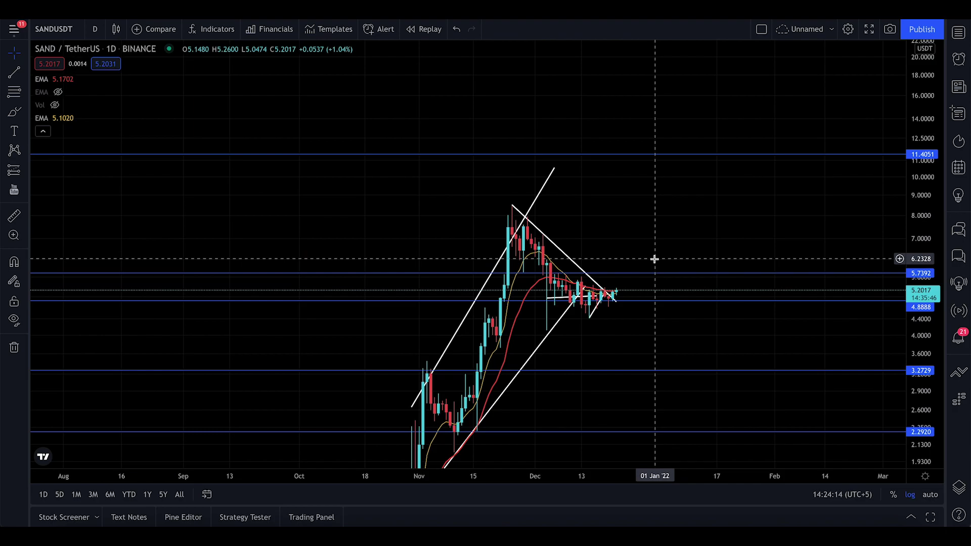
drag(610, 481, 390, 451)
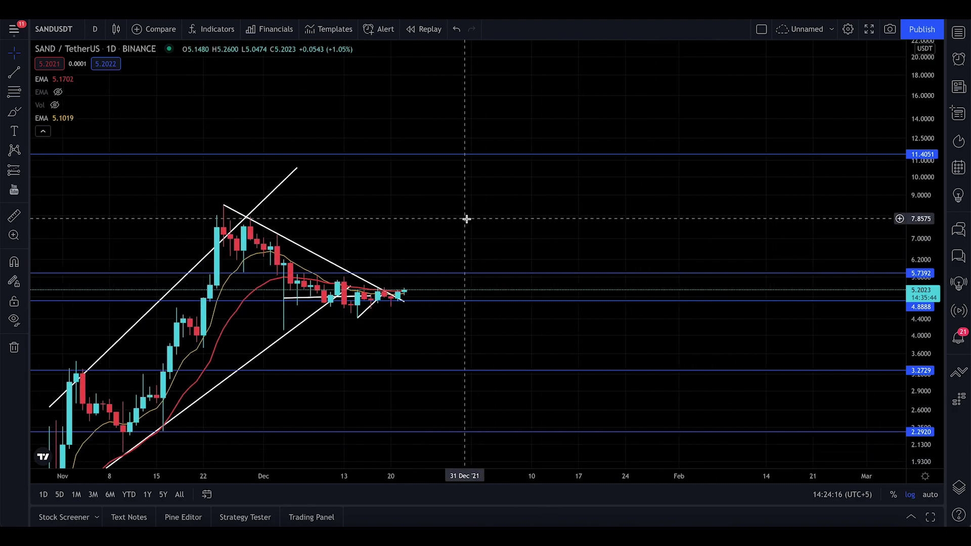
drag(466, 219, 577, 215)
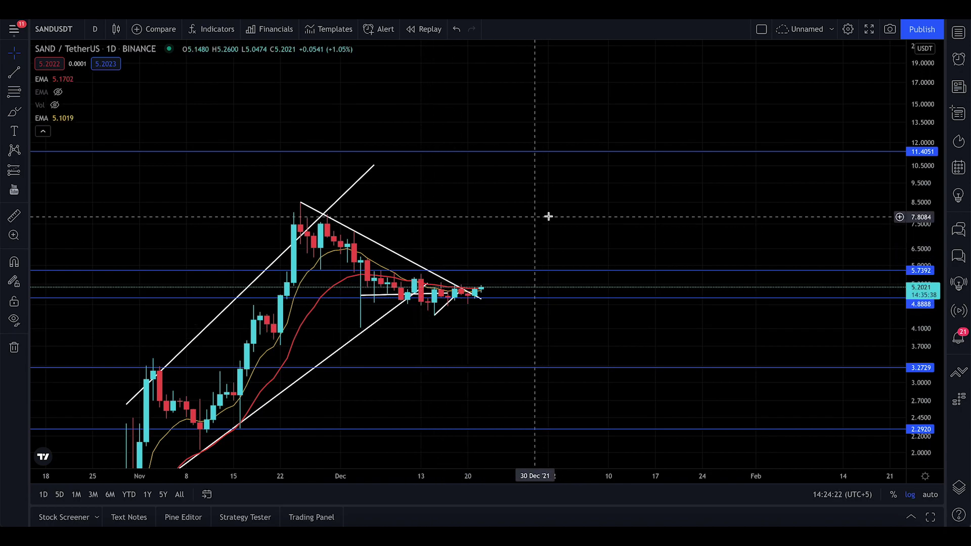
drag(933, 397, 786, 91)
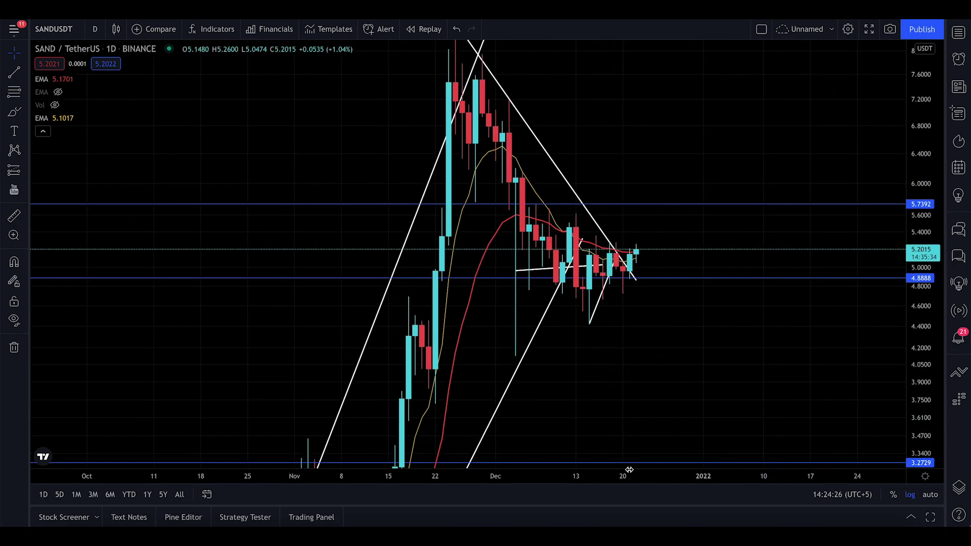
drag(630, 470, 673, 470)
drag(483, 165, 726, 199)
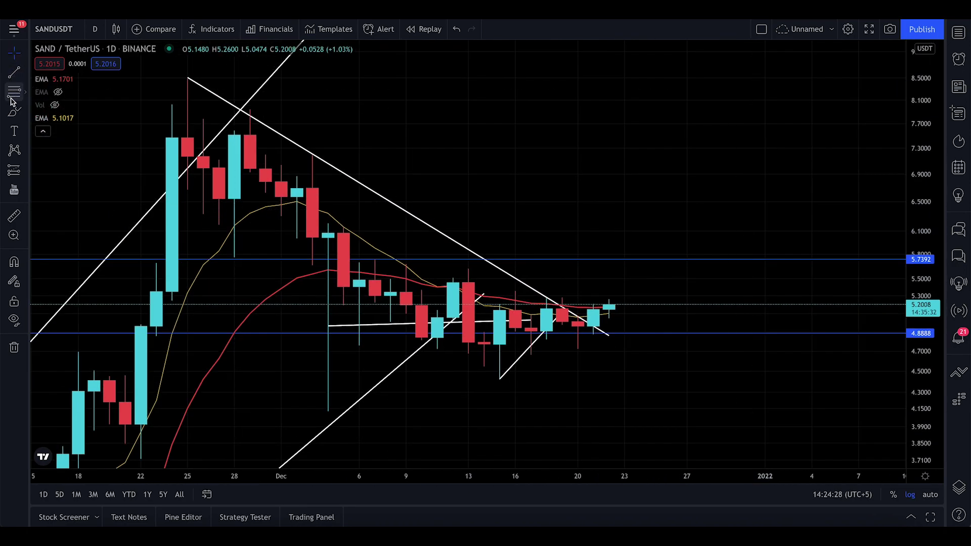
Use the Brush to mark the December consolidation around and below the triangle's tip, undoing each stroke
click(13, 115)
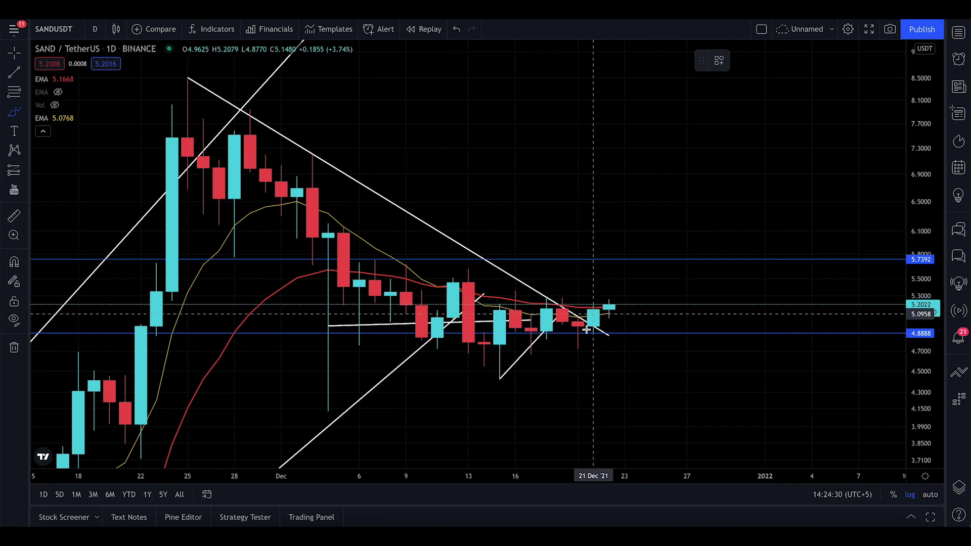
mouse_move(594, 309)
mouse_down()
mouse_move(614, 309)
mouse_move(548, 334)
mouse_up()
key(ctrl+z)
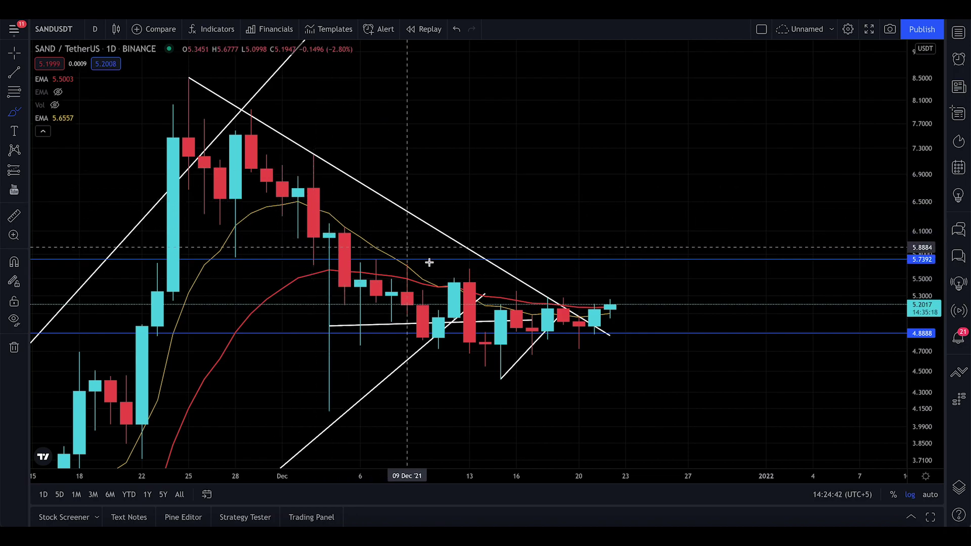
click(454, 316)
mouse_move(453, 317)
mouse_down()
mouse_move(517, 353)
mouse_move(610, 334)
mouse_move(668, 287)
mouse_up()
key(ctrl+z)
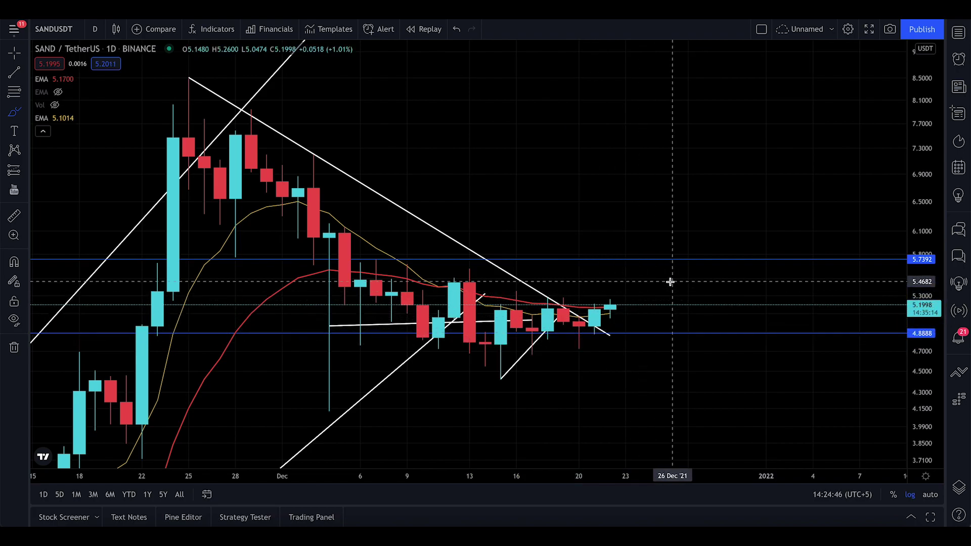
drag(347, 370, 665, 351)
key(ctrl+z)
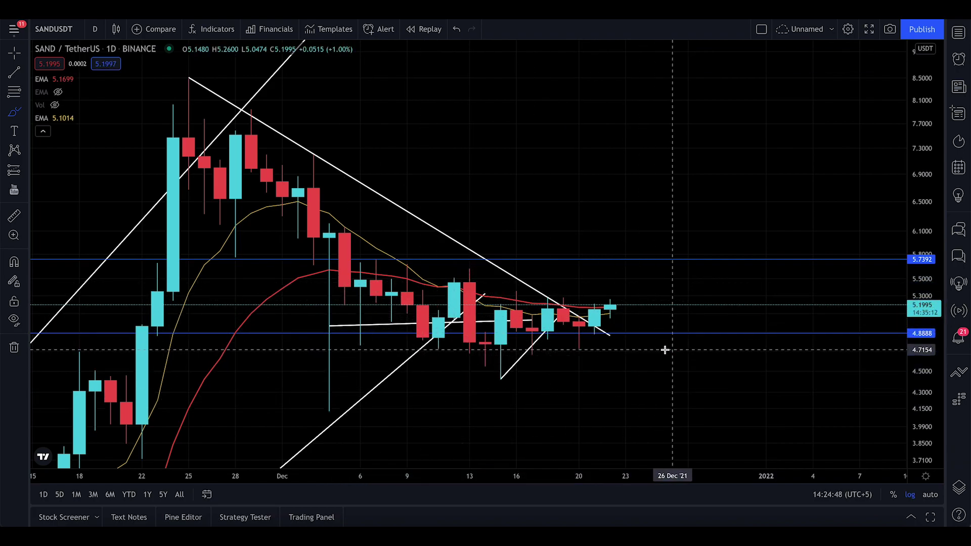
Compress the price scale, brush two curved strokes below price through the 3.2729 and 2.2920 levels, and undo them
drag(924, 256, 924, 303)
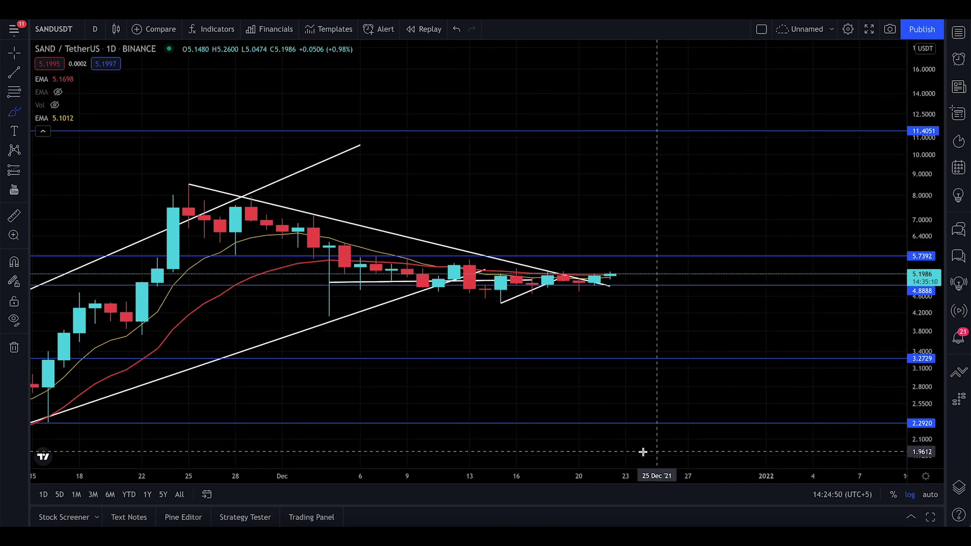
mouse_move(627, 339)
mouse_down()
mouse_move(611, 372)
mouse_move(629, 460)
mouse_up()
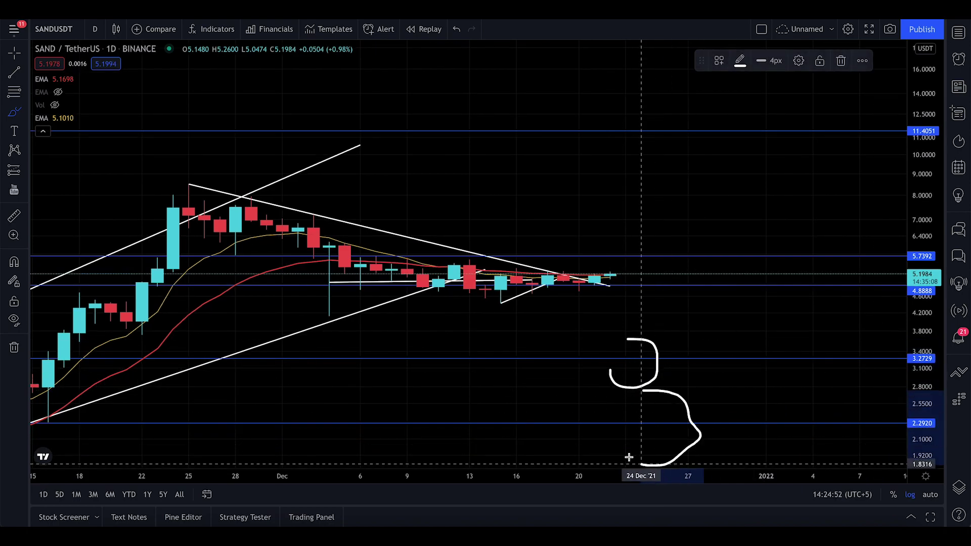
key(ctrl+z)
key(ctrl+z)
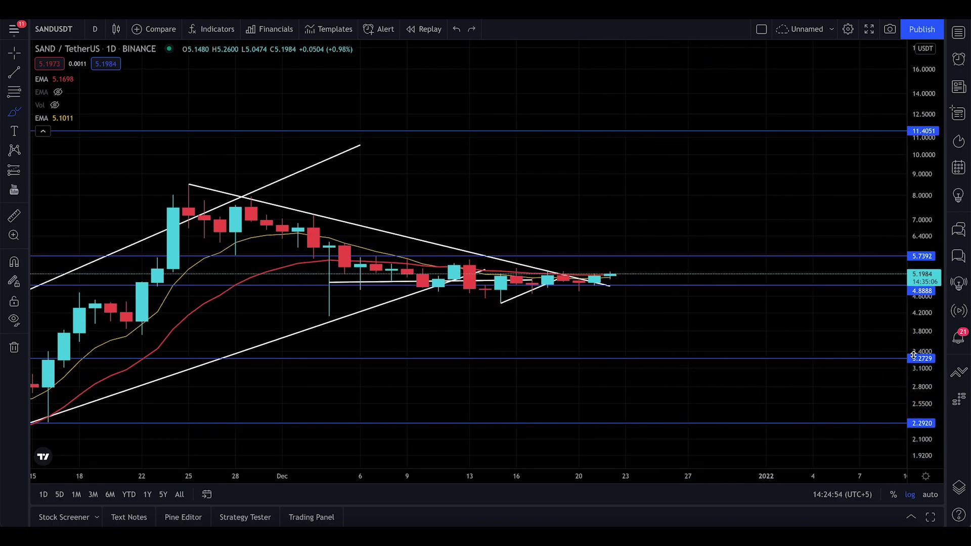
Brush rising price projections from the triangle's tip to about 5 January 2022 and remove them
drag(915, 355, 914, 157)
mouse_move(549, 298)
mouse_down()
mouse_move(622, 278)
mouse_move(707, 135)
mouse_move(829, 39)
mouse_up()
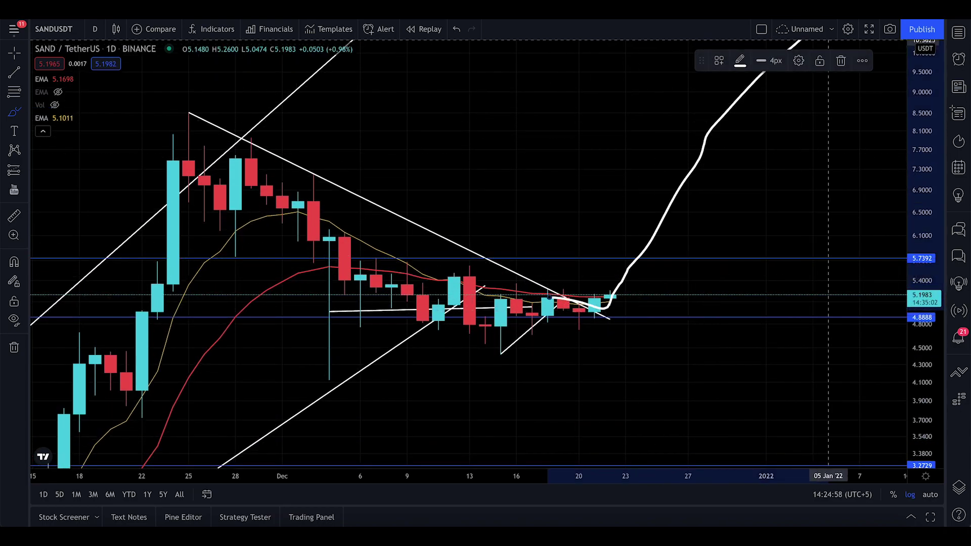
key(ctrl+z)
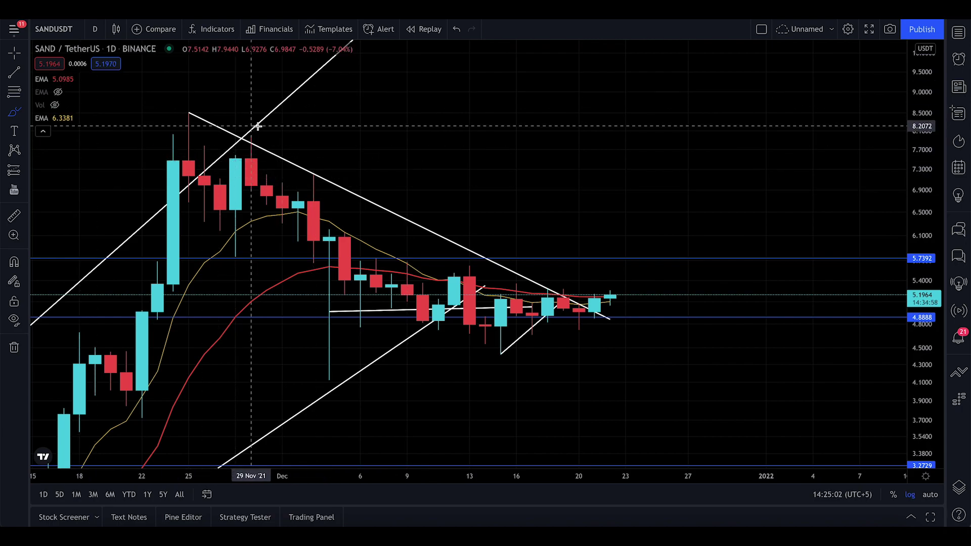
mouse_move(188, 105)
mouse_down()
mouse_move(596, 313)
mouse_move(564, 301)
mouse_move(547, 316)
mouse_move(560, 325)
mouse_move(579, 316)
mouse_move(580, 304)
mouse_move(596, 313)
mouse_move(643, 297)
mouse_move(827, 95)
mouse_up()
key(Delete)
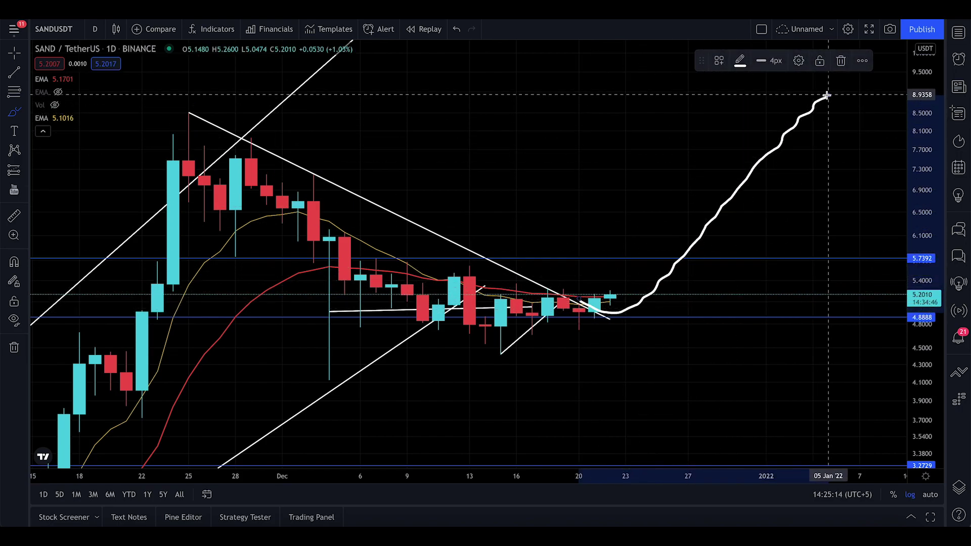
key(Delete)
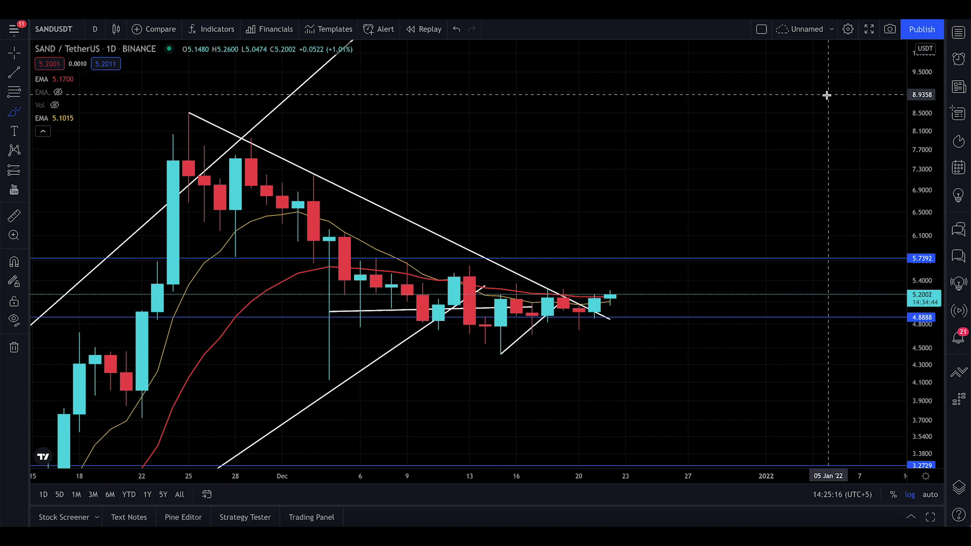
View the chart on the 1 week interval and return it to the 1 day interval
click(92, 30)
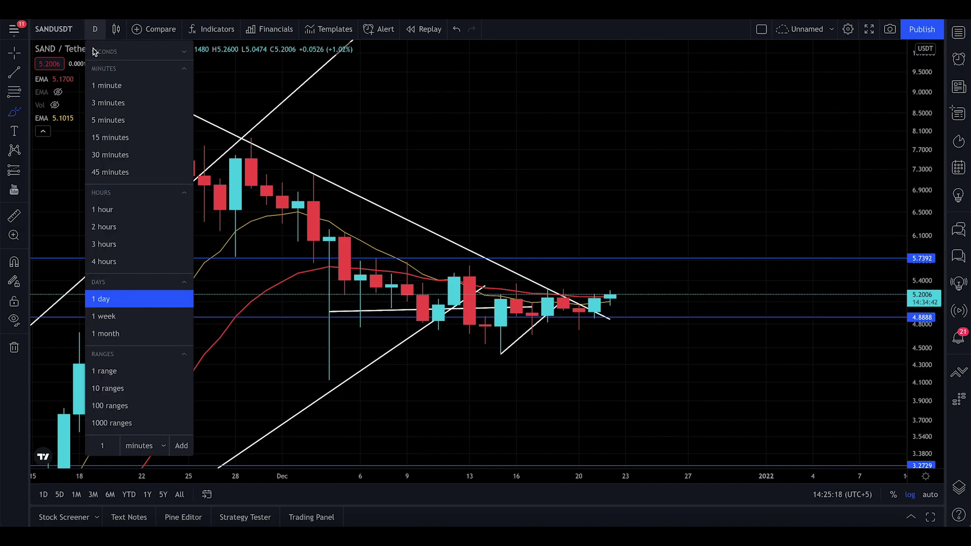
click(108, 315)
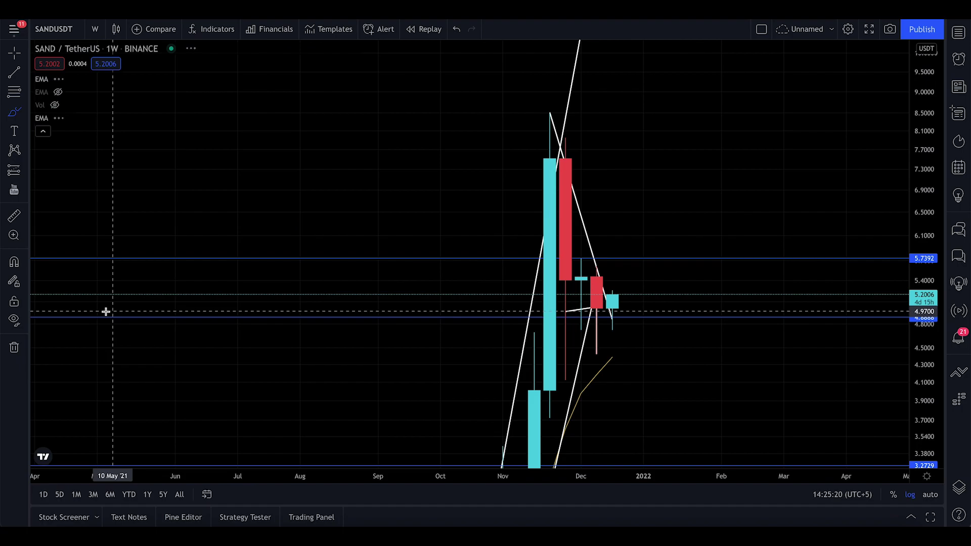
click(95, 29)
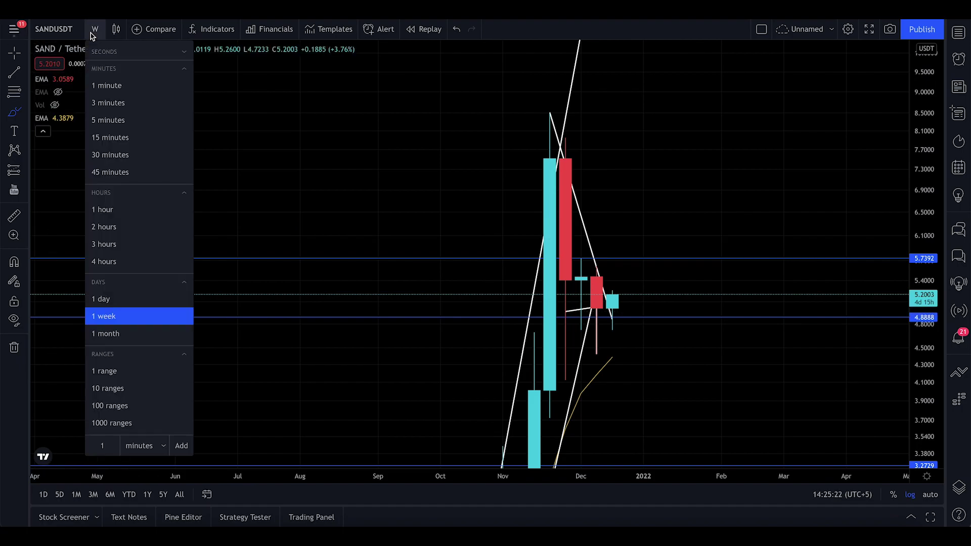
click(145, 300)
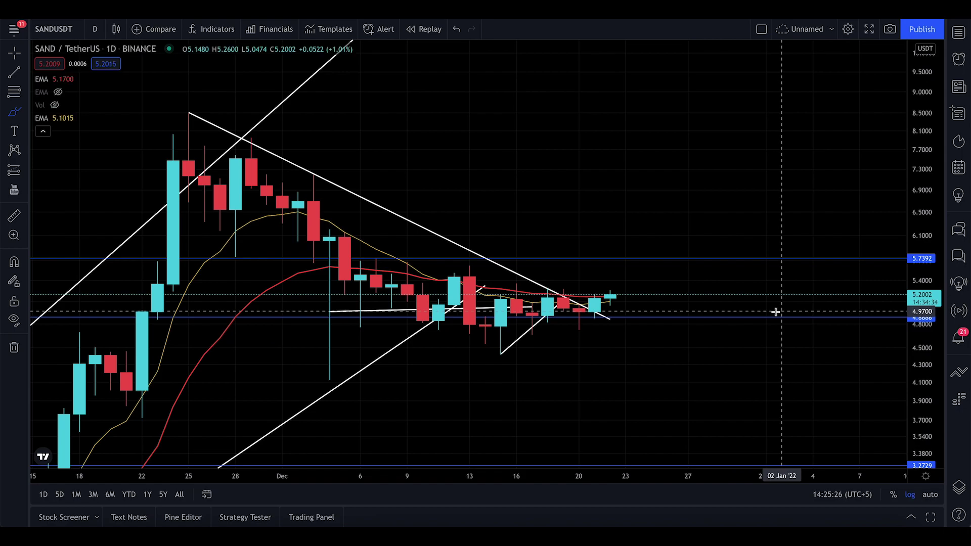
Brush a circle around the 5.7392 level near 25 December 2021 and undo it
mouse_move(651, 249)
mouse_down()
mouse_move(658, 276)
mouse_move(655, 244)
mouse_up()
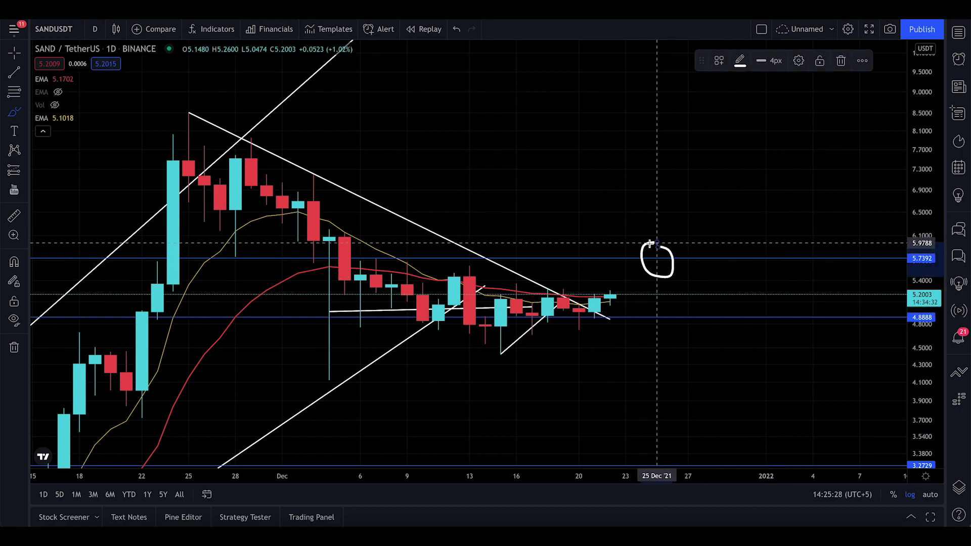
key(ctrl+z)
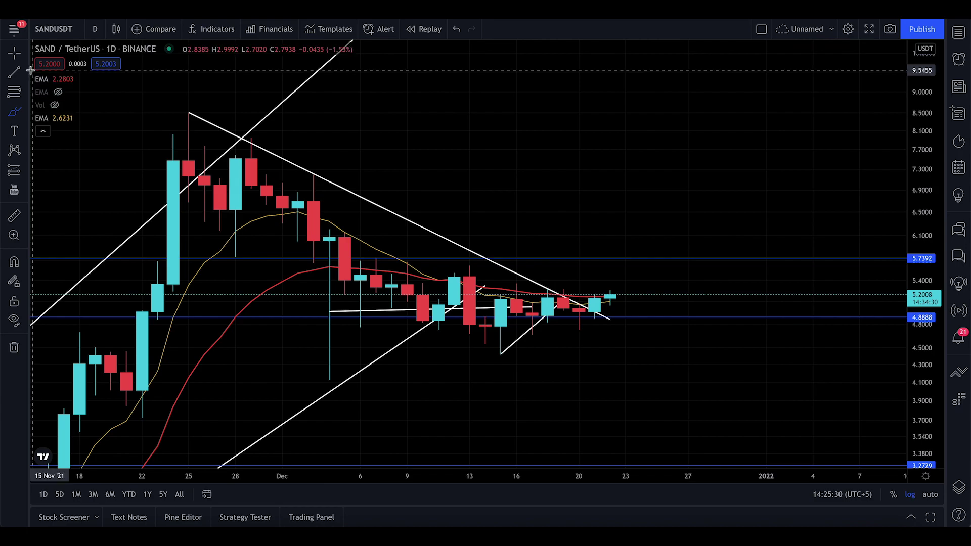
Remove the yellow EMA and add the built-in Bollinger Bands indicator, searching for "bb"
mouse_move(73, 123)
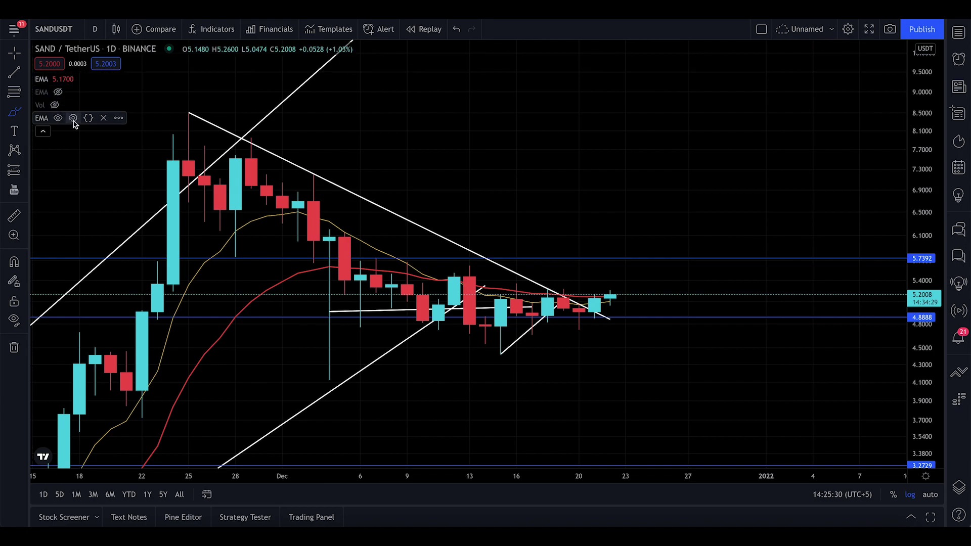
click(196, 30)
text(bb)
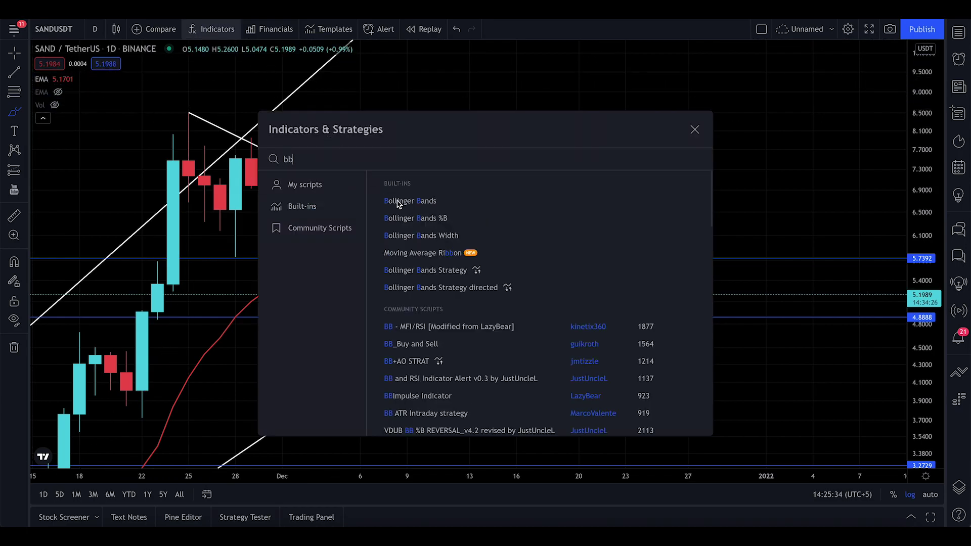
click(456, 202)
click(696, 130)
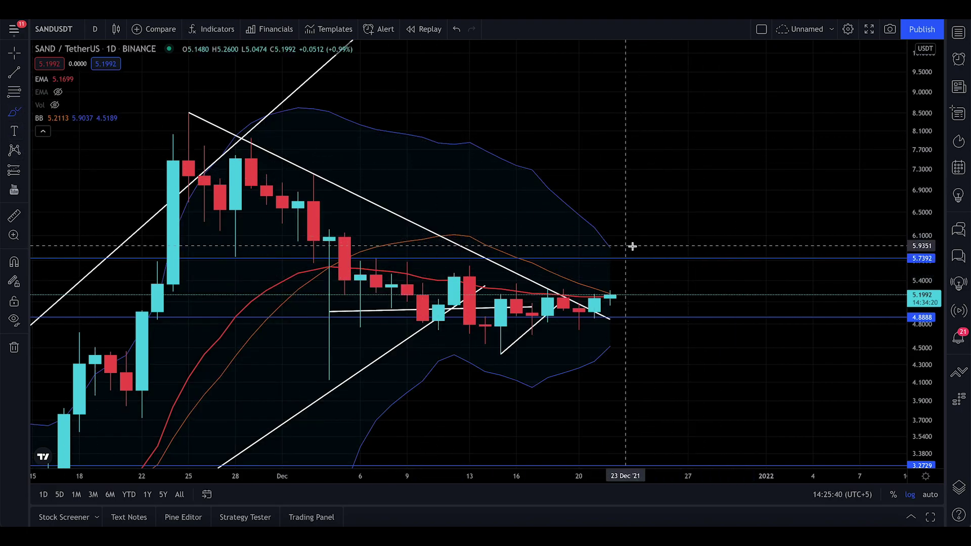
Brush temporary marks at the upper Bollinger band and along the middle band toward the latest candles, undoing them
mouse_move(597, 234)
mouse_down()
mouse_move(634, 230)
mouse_move(582, 244)
mouse_up()
key(ctrl+z)
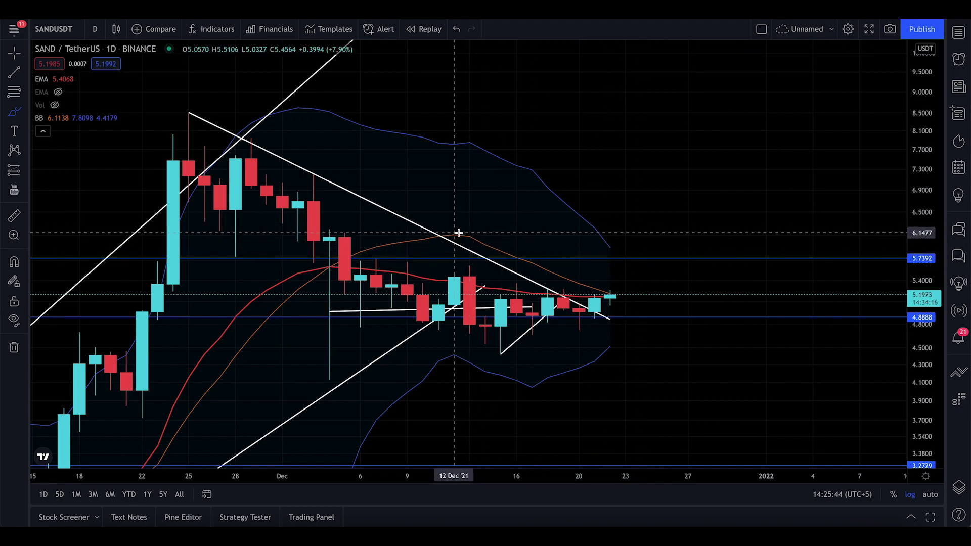
mouse_move(457, 232)
mouse_down()
mouse_move(629, 299)
mouse_move(687, 308)
mouse_up()
mouse_move(563, 296)
mouse_down()
mouse_move(656, 292)
mouse_move(614, 288)
mouse_move(614, 277)
mouse_move(621, 294)
mouse_up()
key(ctrl+z)
key(ctrl+z)
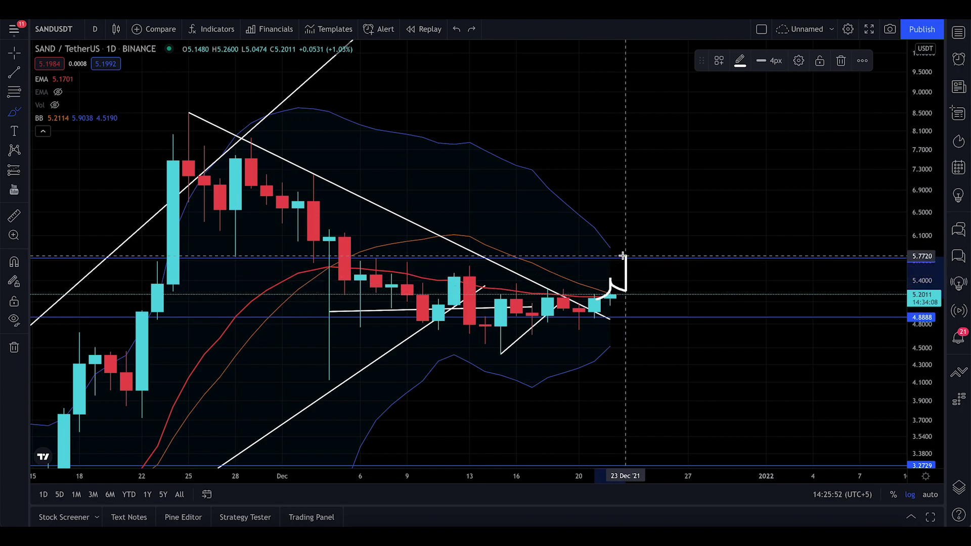
Brush a small circle around the 5.7392 level near the end of the upper Bollinger band
mouse_move(609, 259)
mouse_down()
mouse_move(621, 253)
mouse_move(614, 259)
mouse_up()
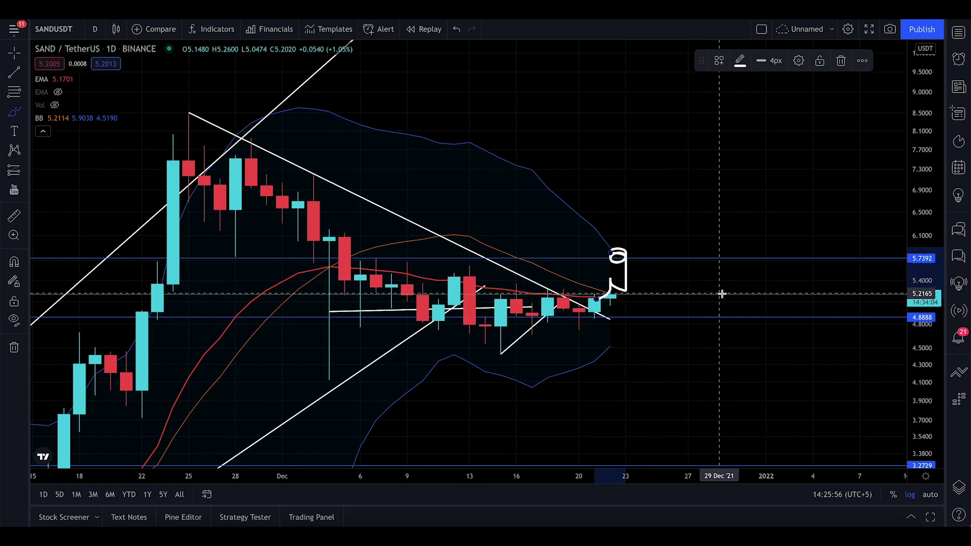
Undo the brush marks drawn near the 5.7392 level beside the latest candles
key(ctrl+z)
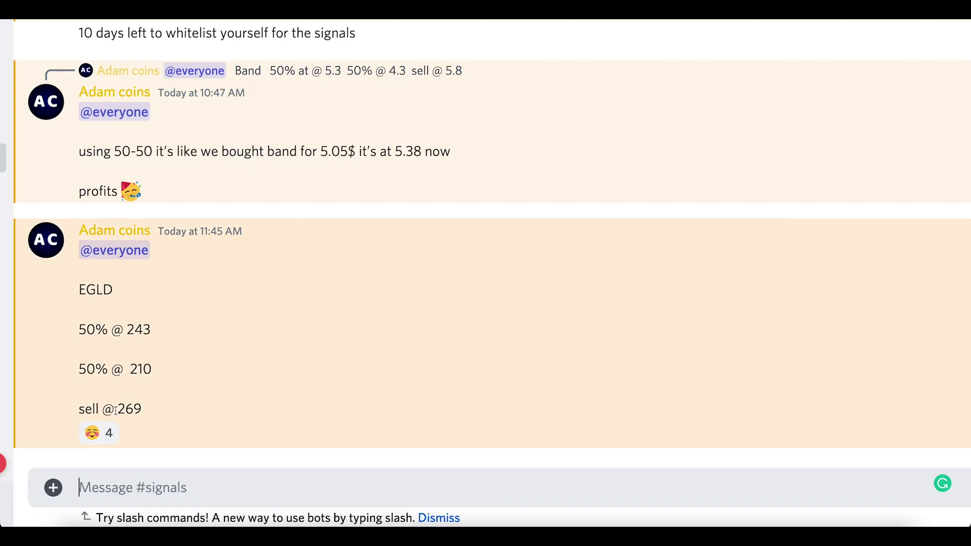
Switch to Discord, copy the EGLD signal into a new #signals message draft and replace EGLD with SANDUSDT
drag(152, 417, 79, 253)
key(ctrl+c)
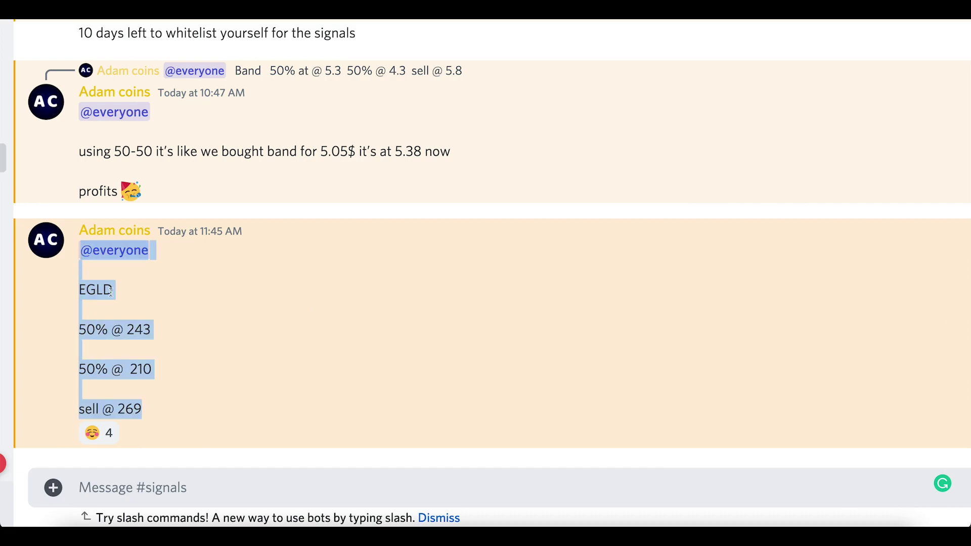
click(172, 479)
key(ctrl+v)
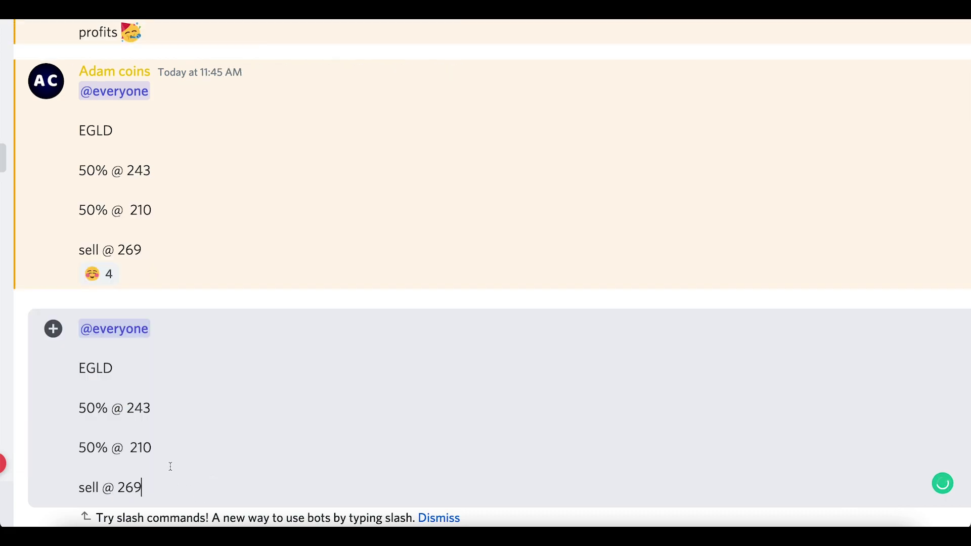
double_click(117, 373)
double_click(101, 371)
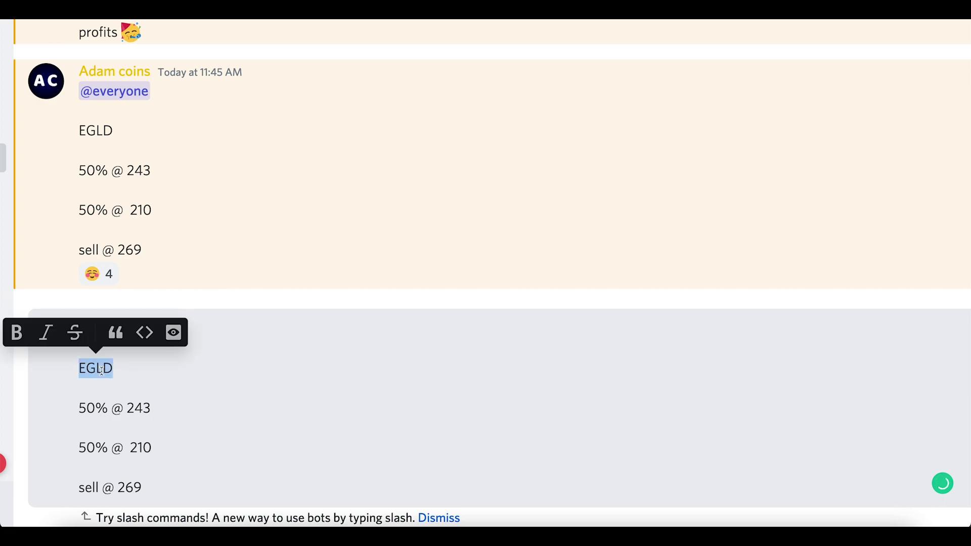
text(SANDUSDT)
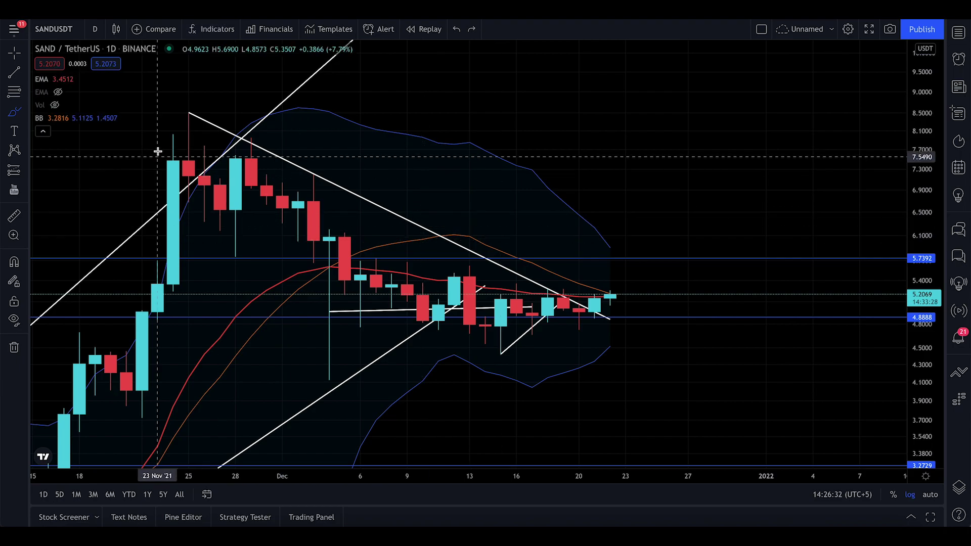
Back on the TradingView chart, hide the red EMA and remove the Bollinger Bands indicator
click(14, 53)
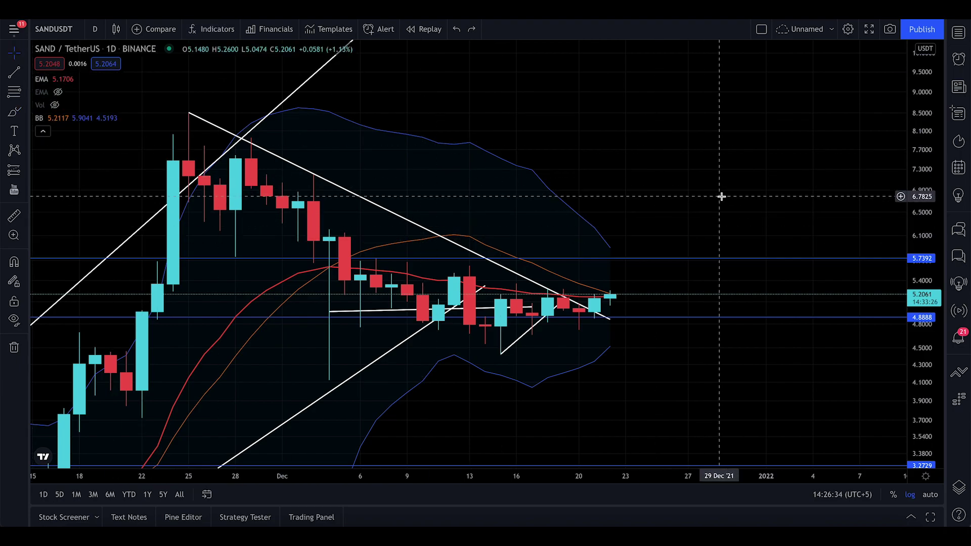
drag(722, 197, 739, 198)
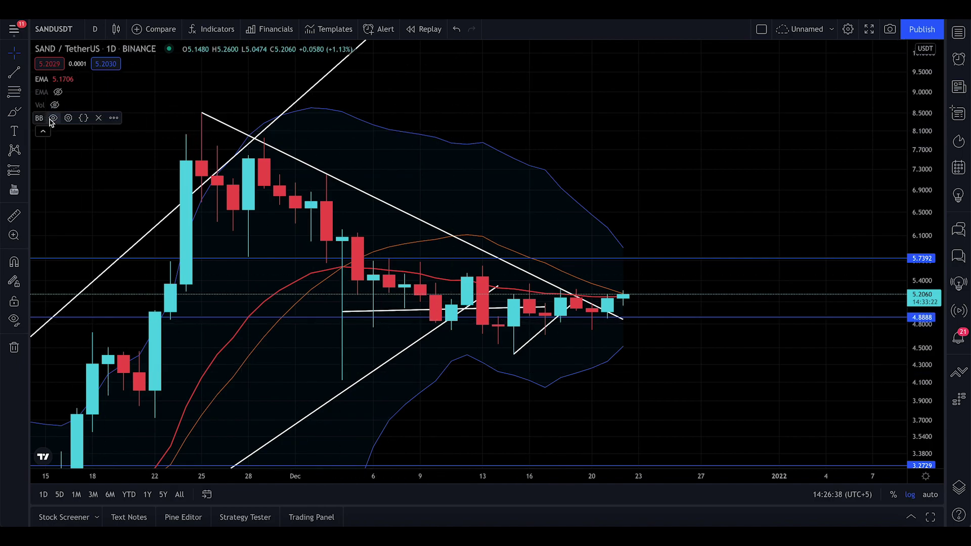
click(53, 118)
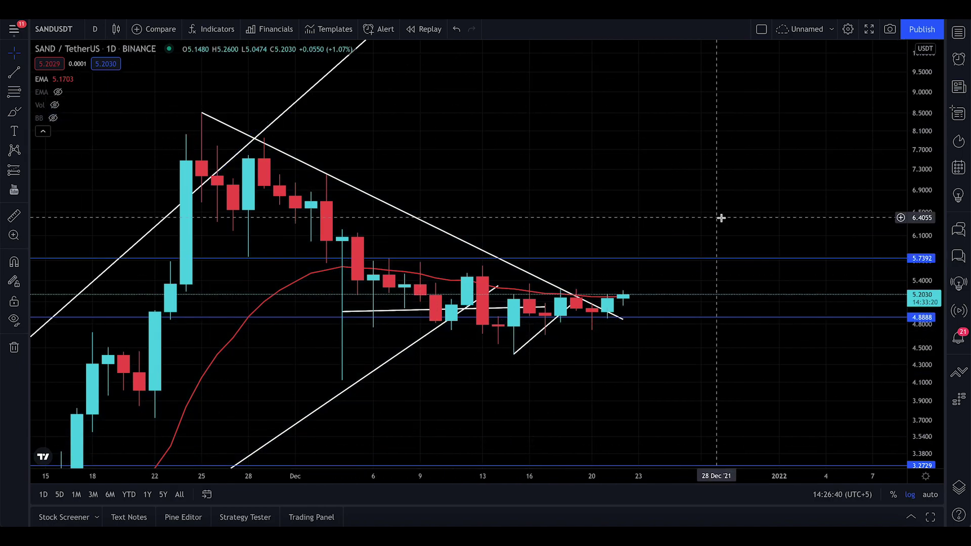
click(58, 79)
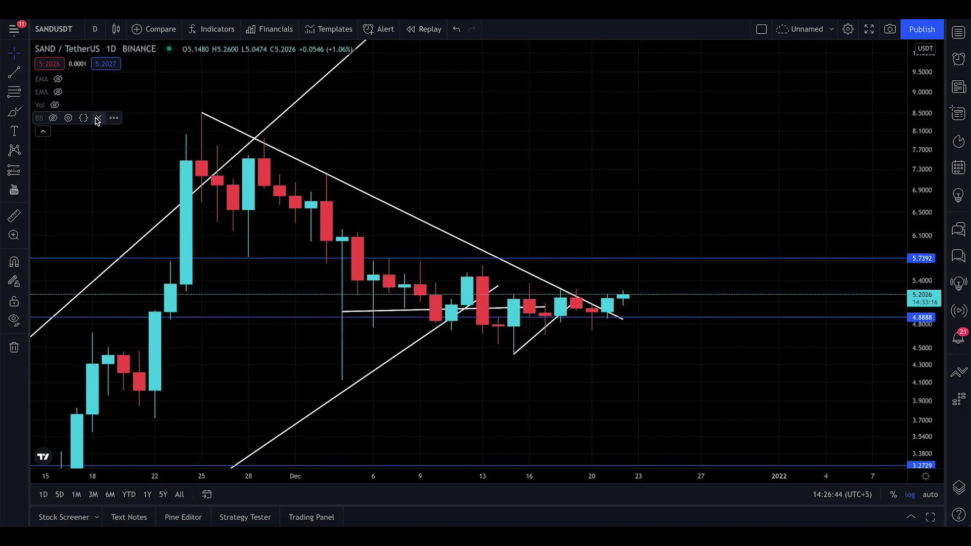
click(98, 118)
Try the community macd script on the chart, searching for "MACD", and remove it again
click(213, 30)
text(M)
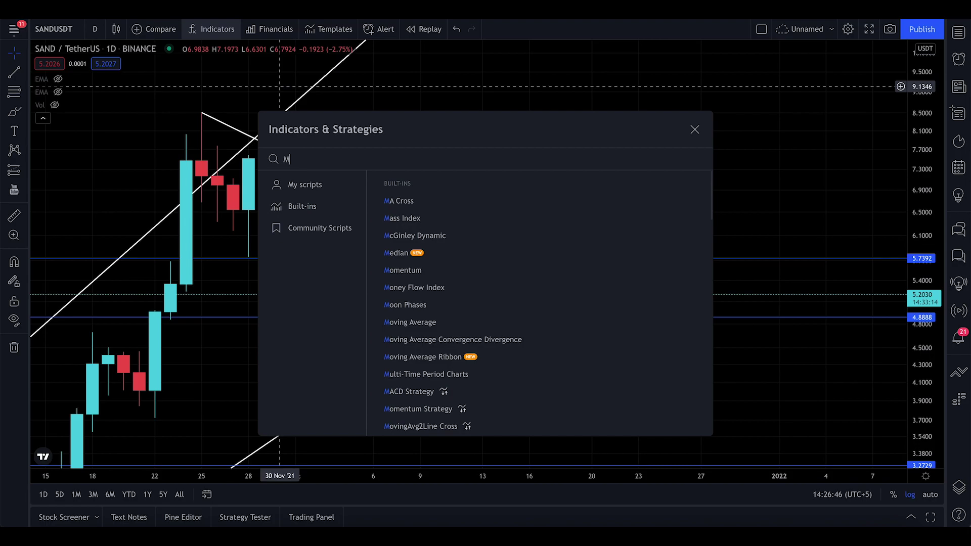
text(ACD)
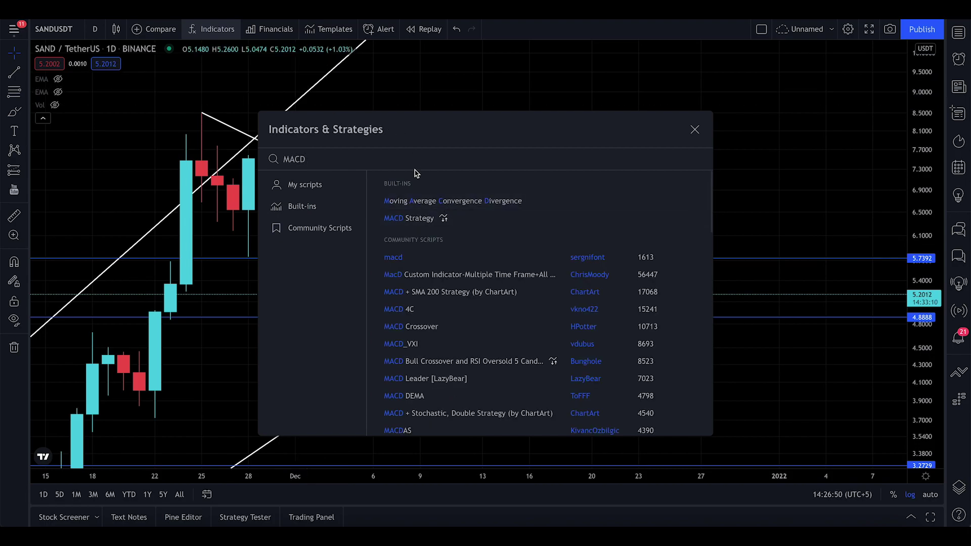
key(BackSpace)
text(D)
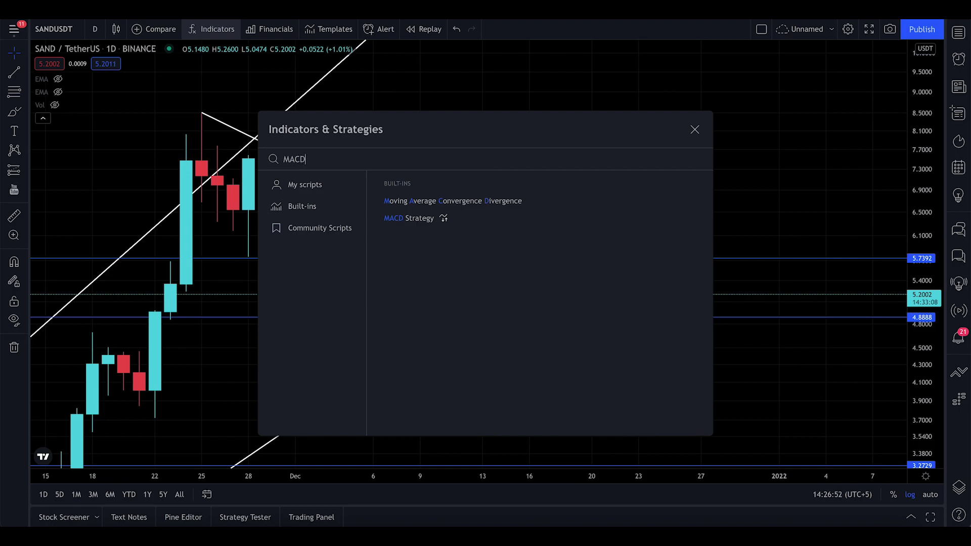
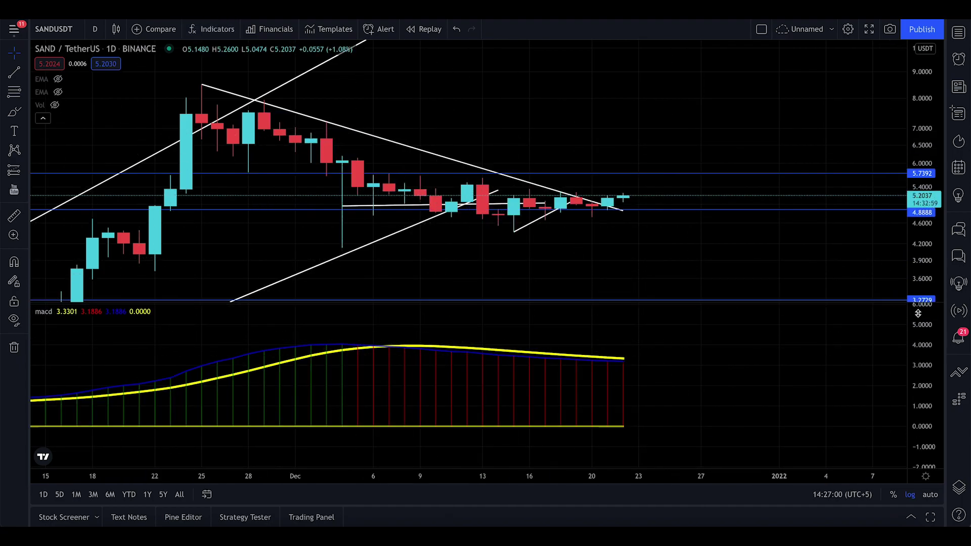
click(889, 314)
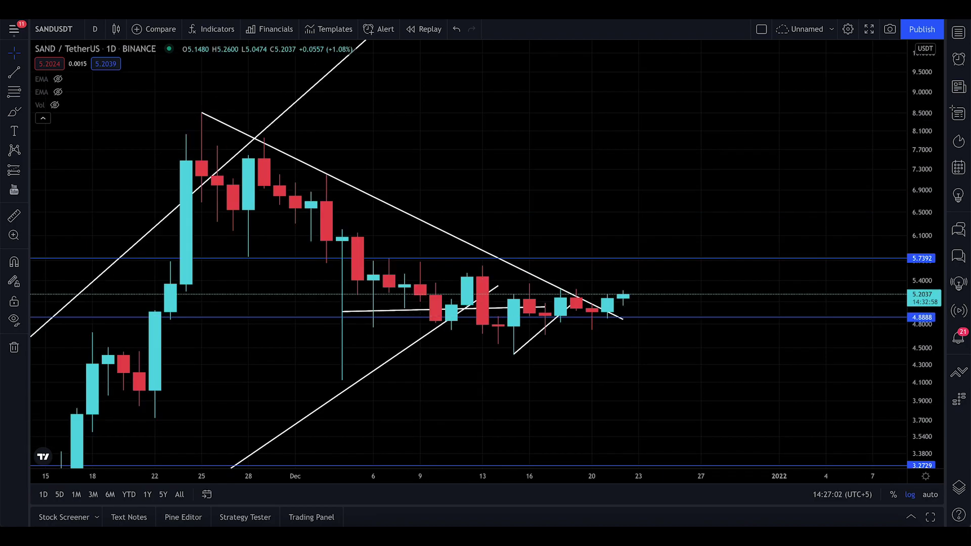
Try the built-in MACD Strategy on the chart, collapse its strategy report and remove the strategy
click(219, 36)
text(MACD)
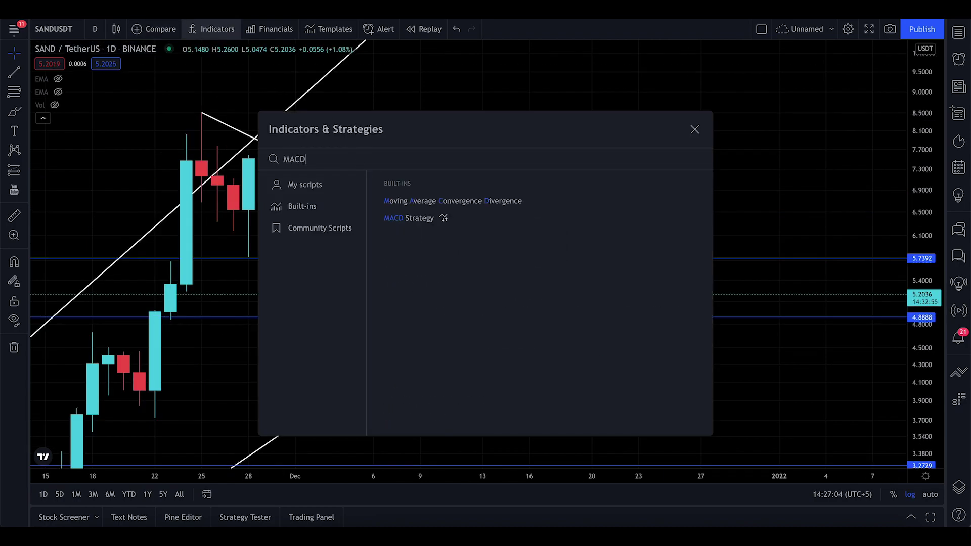
click(445, 216)
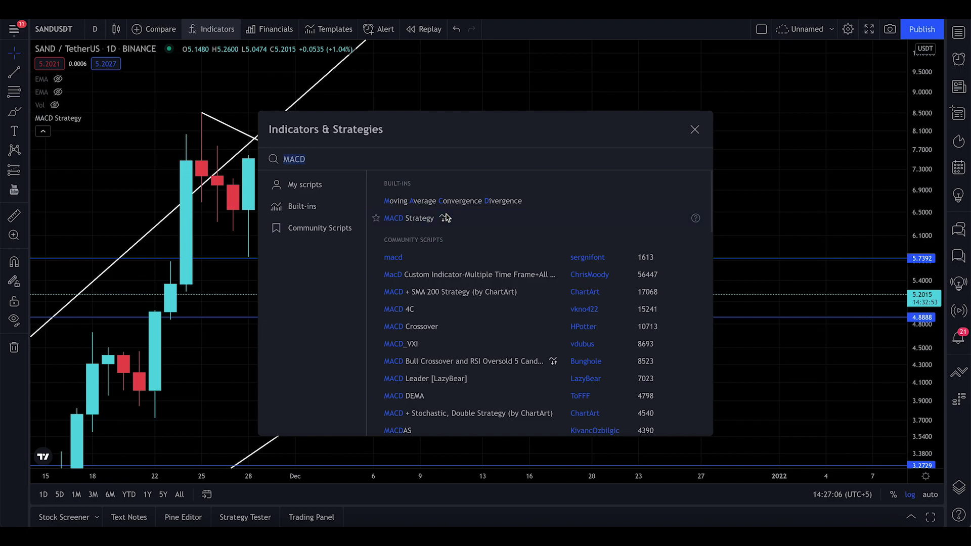
click(696, 130)
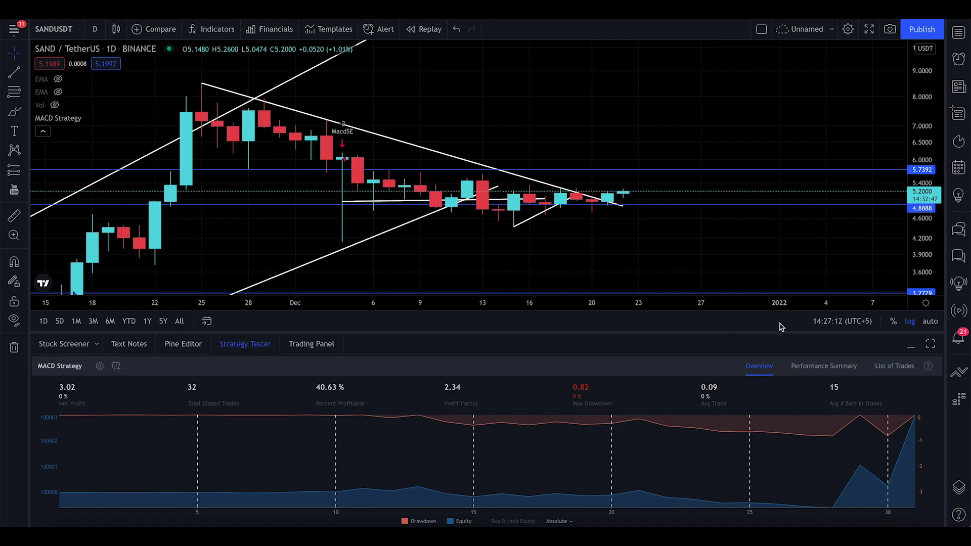
click(910, 347)
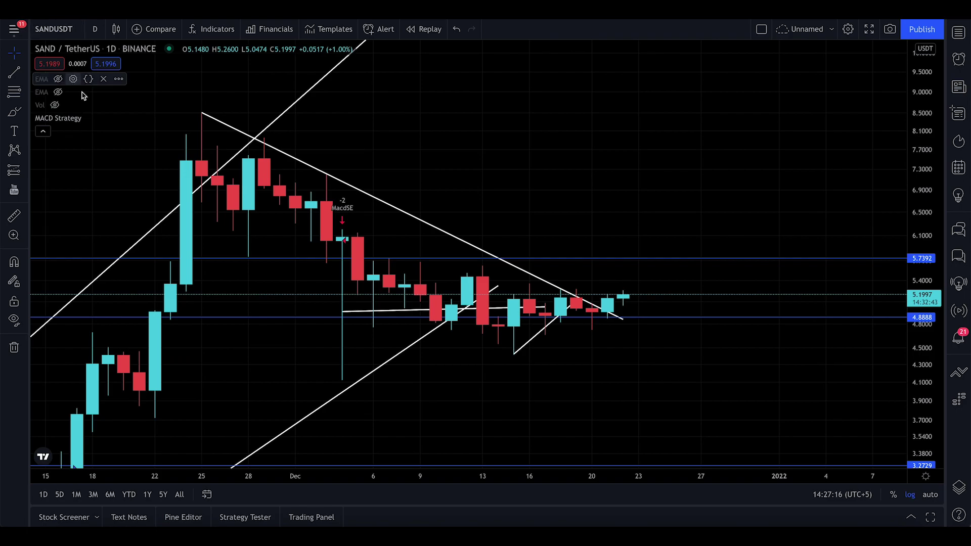
mouse_move(68, 123)
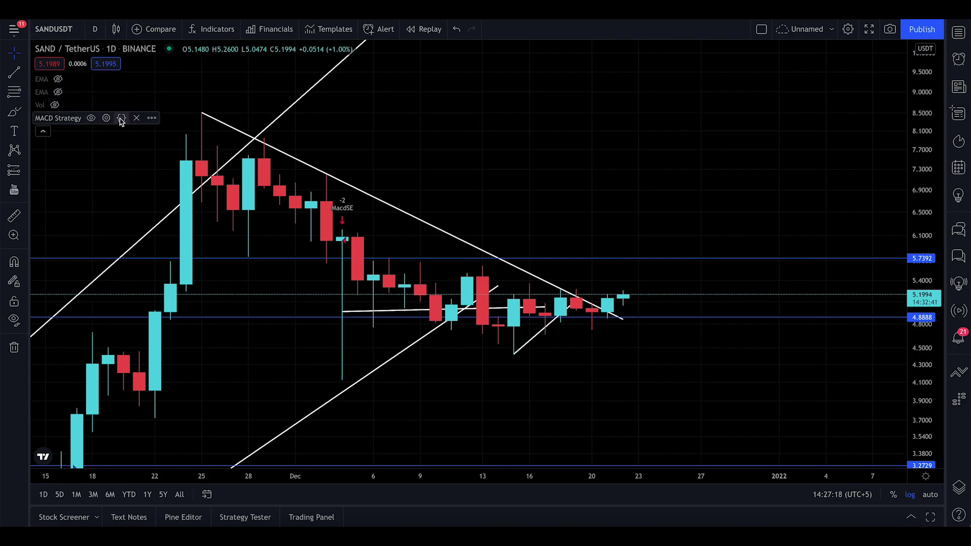
click(136, 119)
Reload the chart page and switch the chart's symbol to SANDUSDT on Binance
key(super+r)
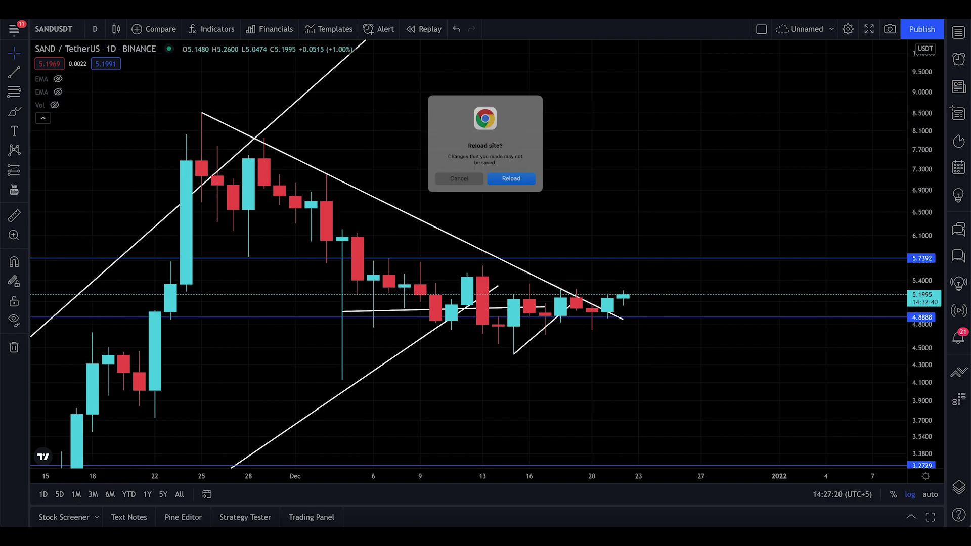
click(524, 186)
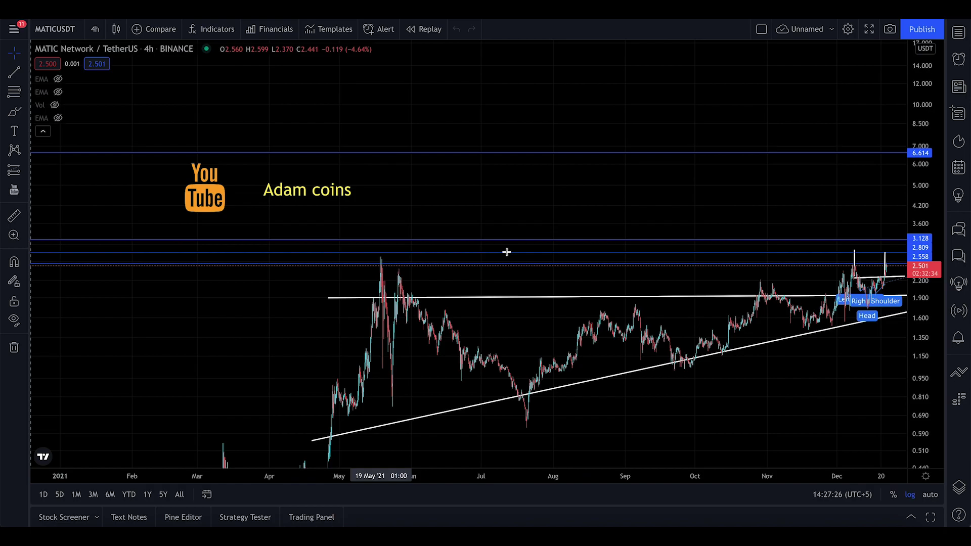
text(sANDUSDT)
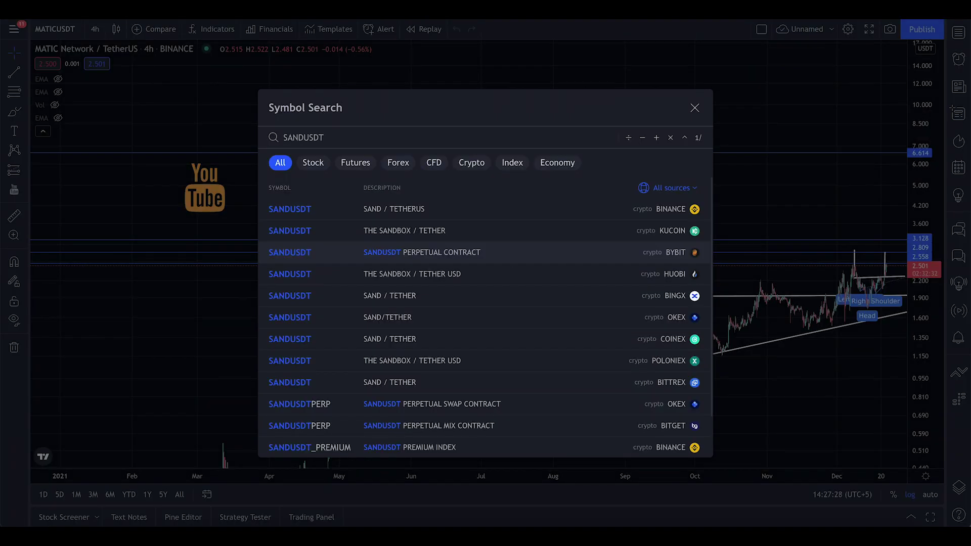
key(Return)
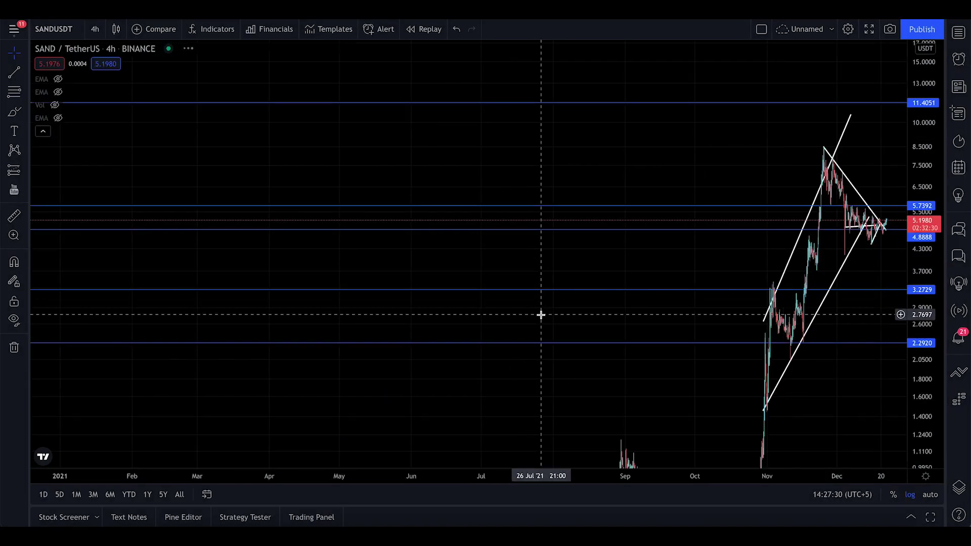
click(212, 28)
text(MACD)
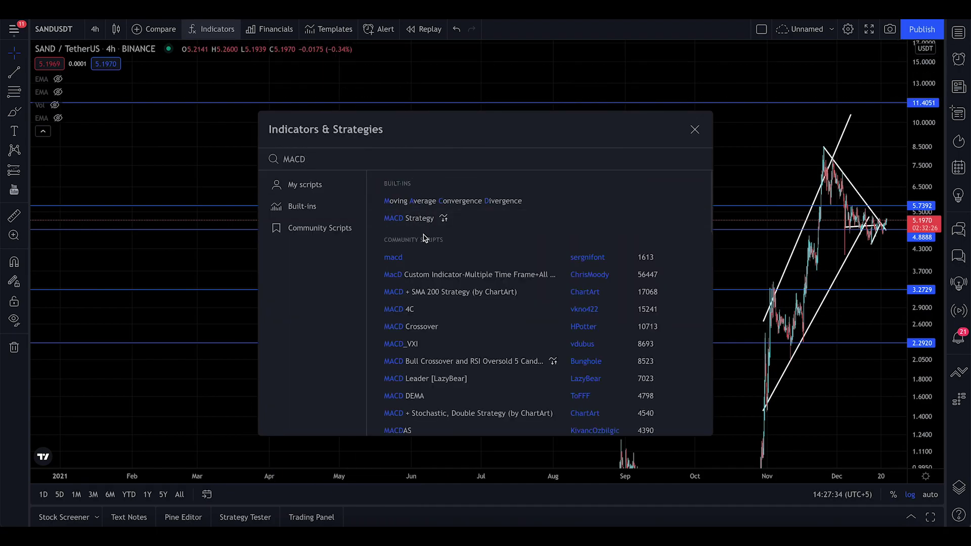
scroll(444, 317, down, 3)
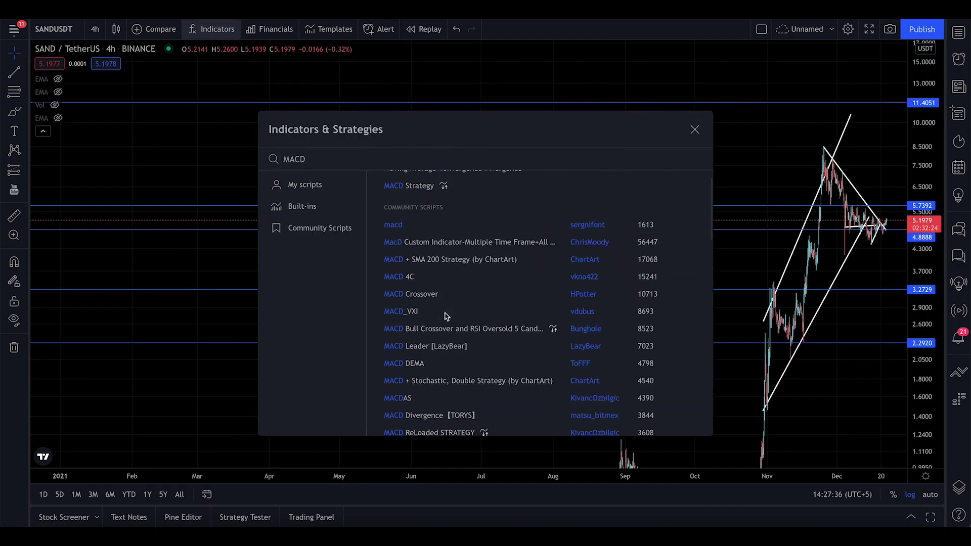
scroll(444, 316, up, 3)
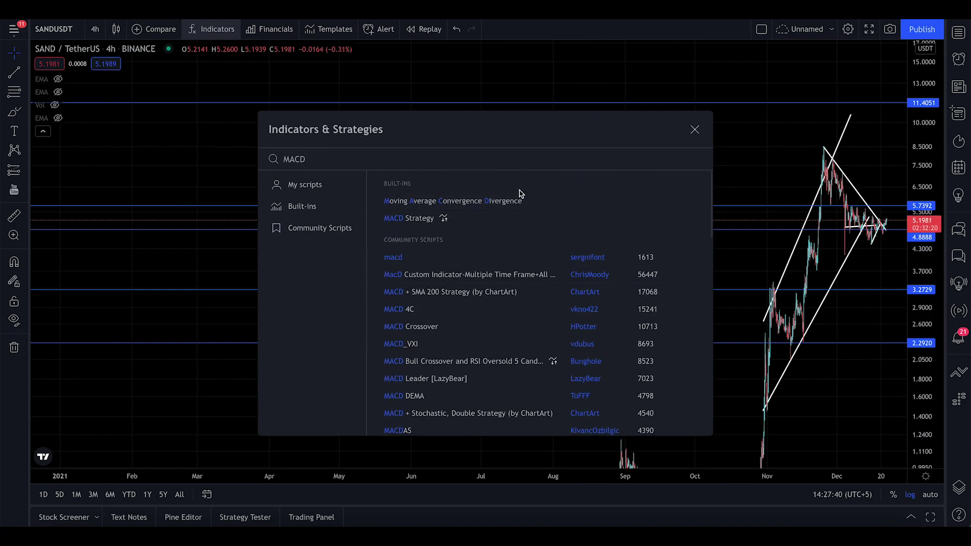
click(696, 135)
text(MACD)
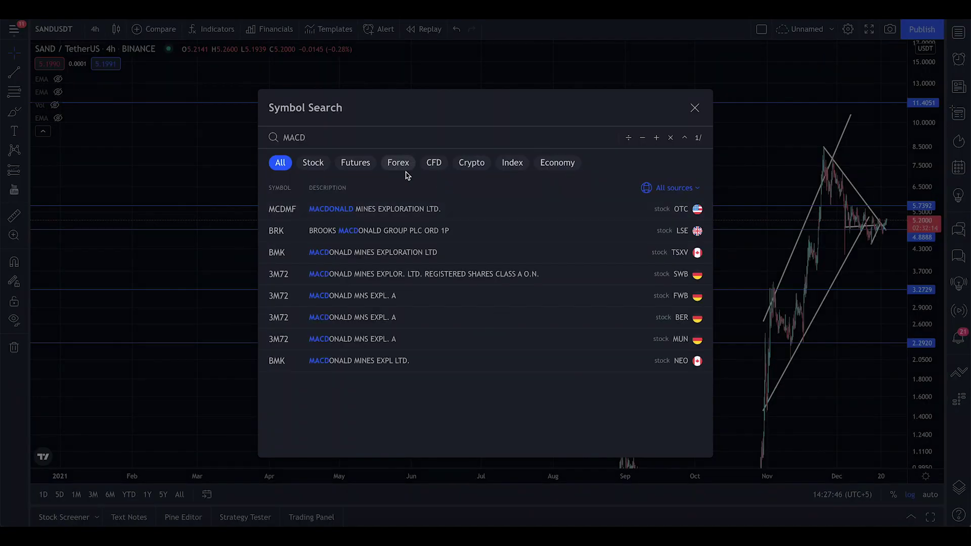
click(694, 107)
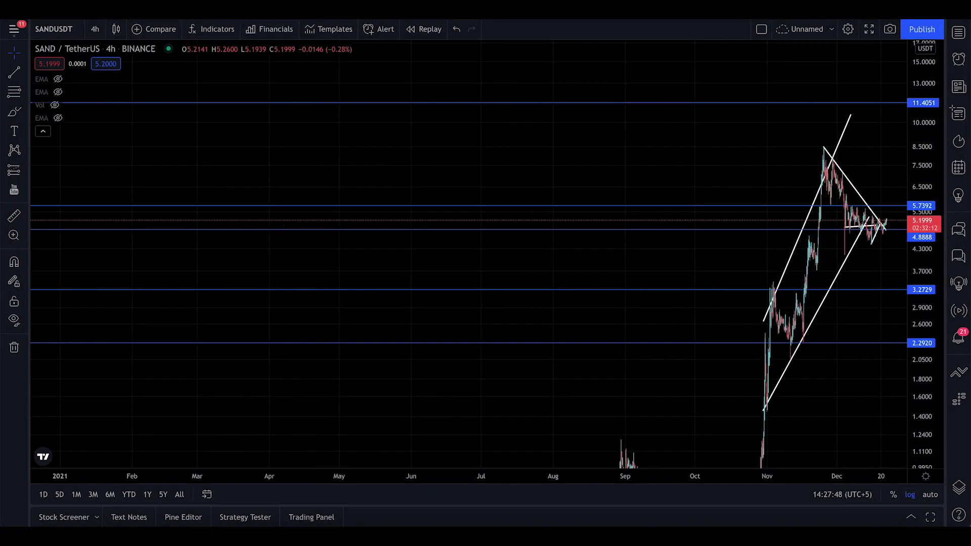
Try to add the built-in Moving Average Convergence Divergence indicator, searching for "MACD"
click(226, 29)
text(M)
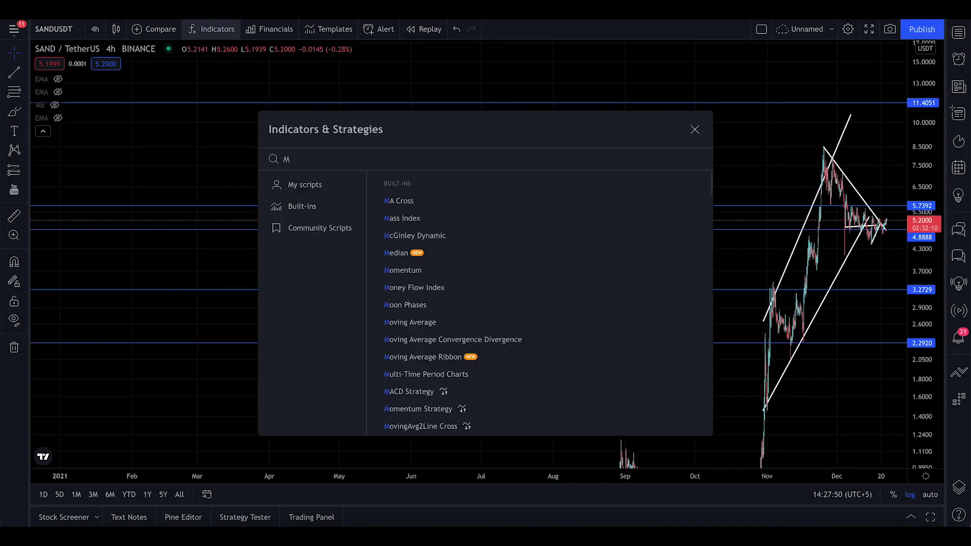
text(ACD)
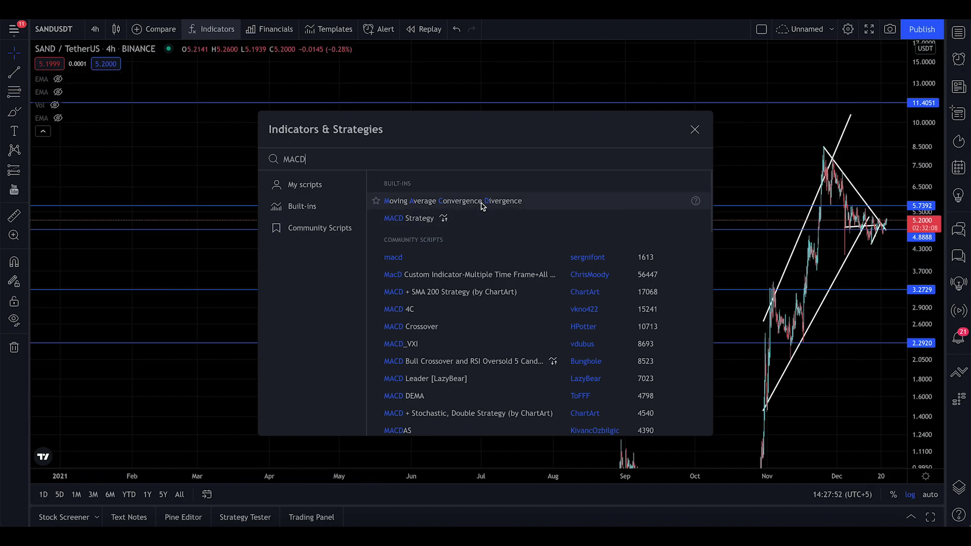
click(482, 202)
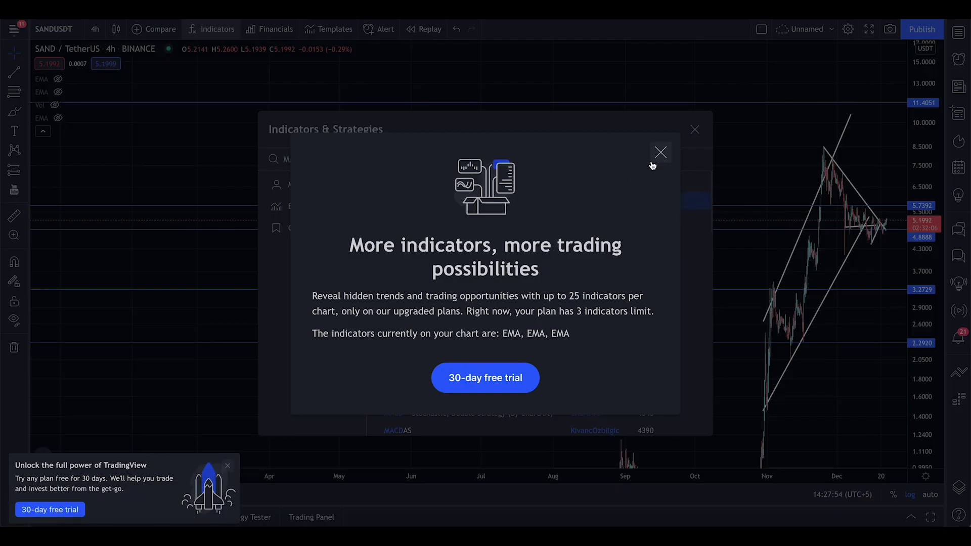
click(661, 152)
click(695, 130)
Remove the EMA indicator listed below Vol from the chart
mouse_move(63, 125)
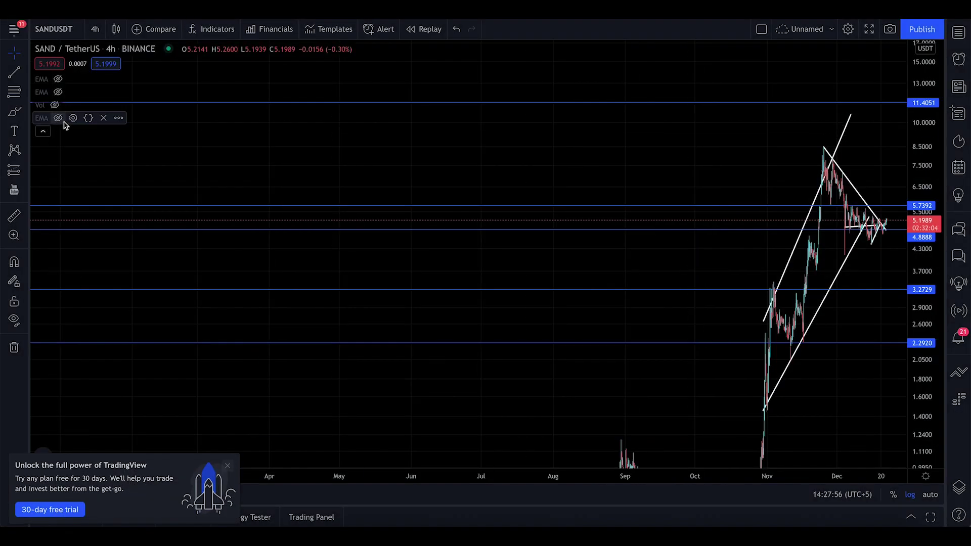
click(104, 119)
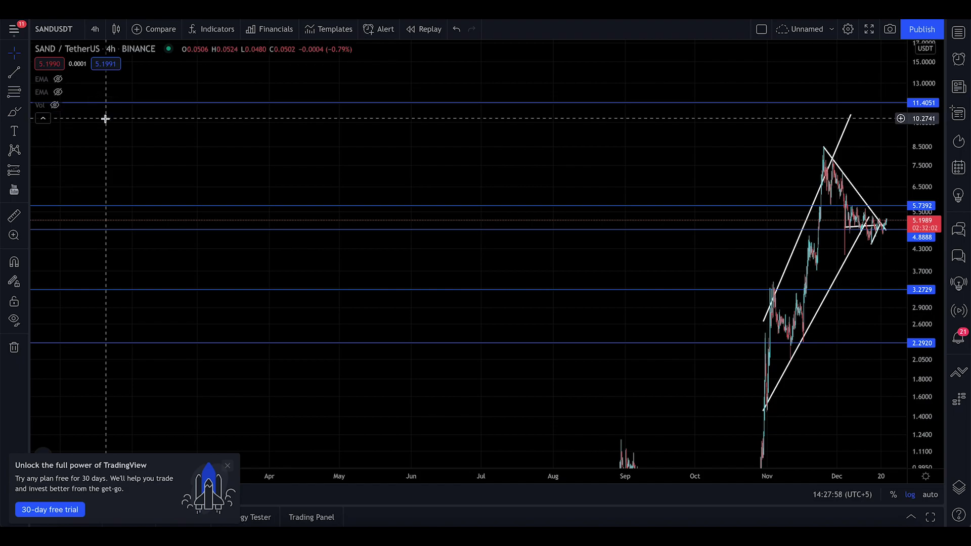
Search the indicator library for "MACD" and look through the matching community scripts without adding one
click(207, 29)
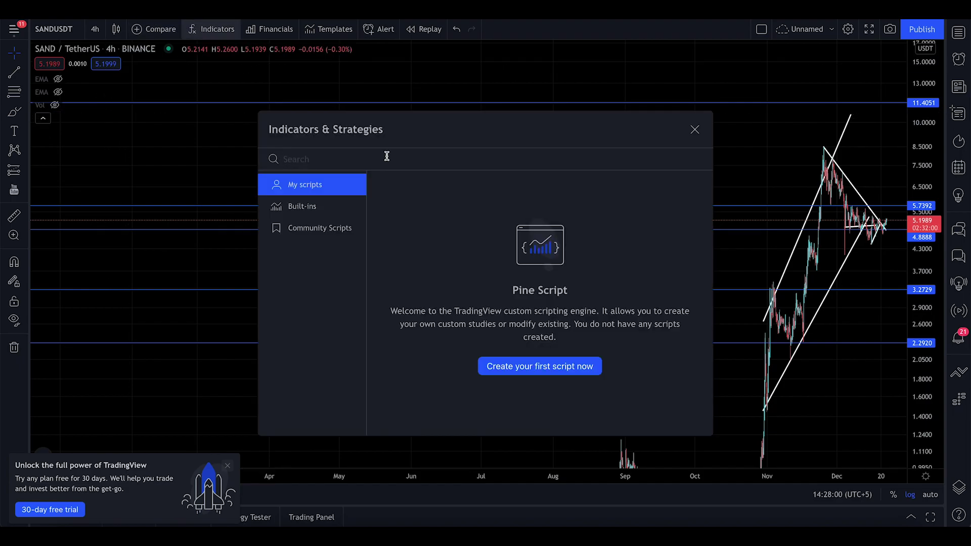
text(MACD)
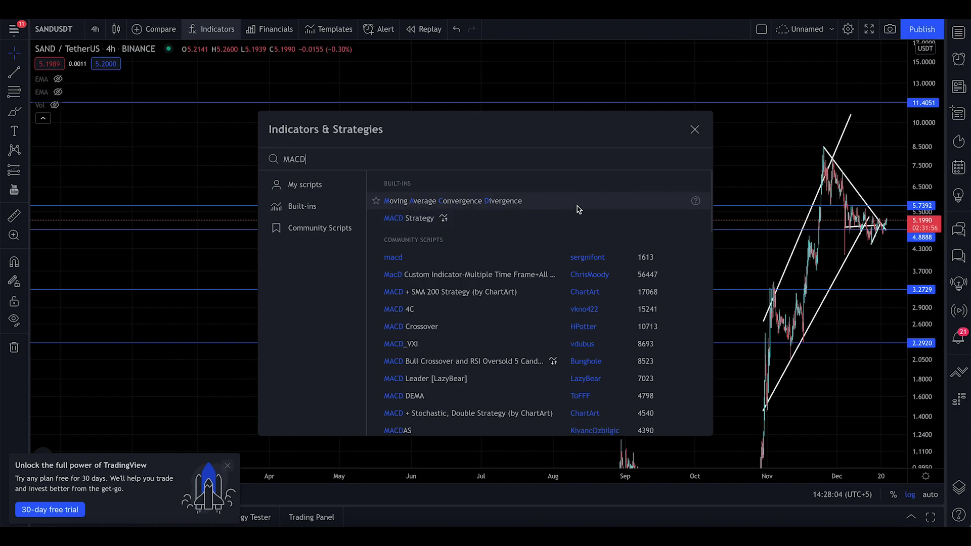
scroll(520, 367, down, 1)
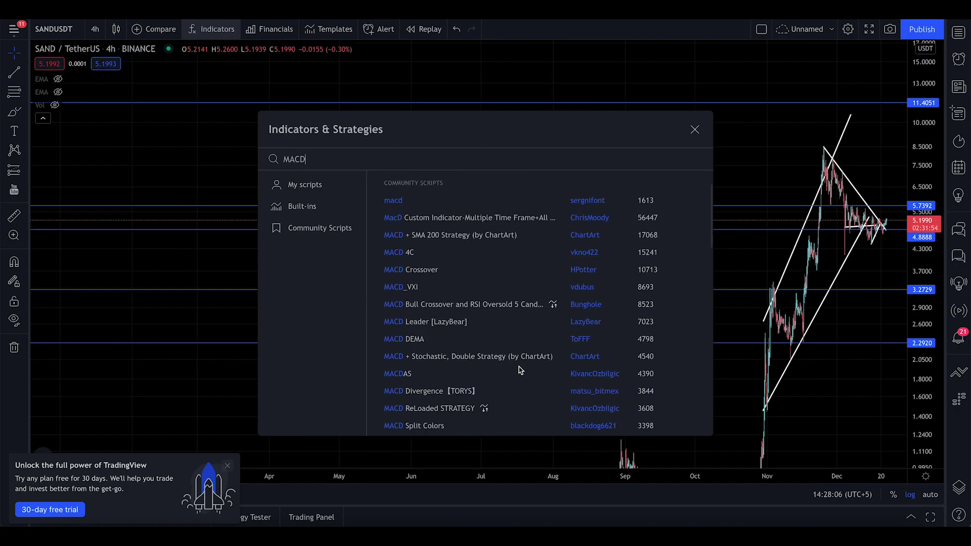
scroll(520, 371, down, 2)
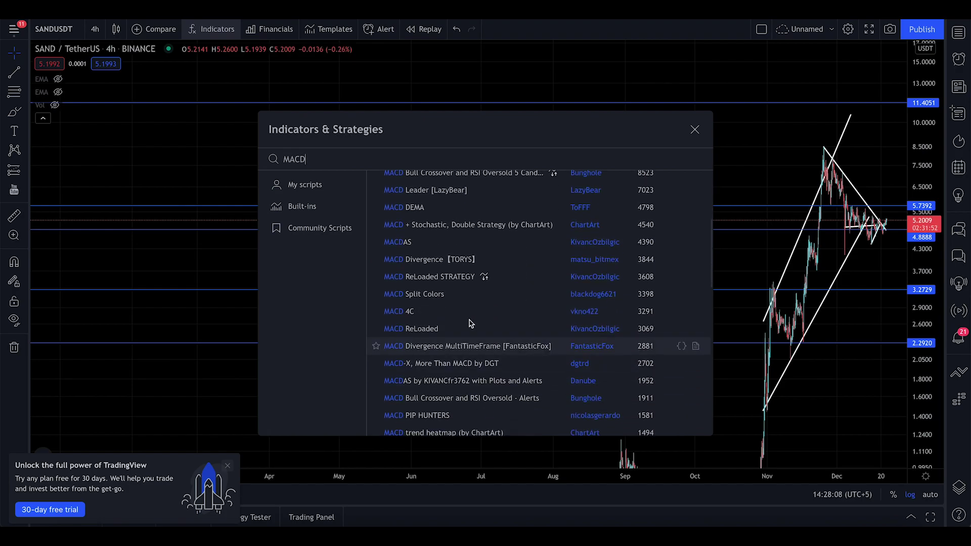
scroll(392, 261, down, 5)
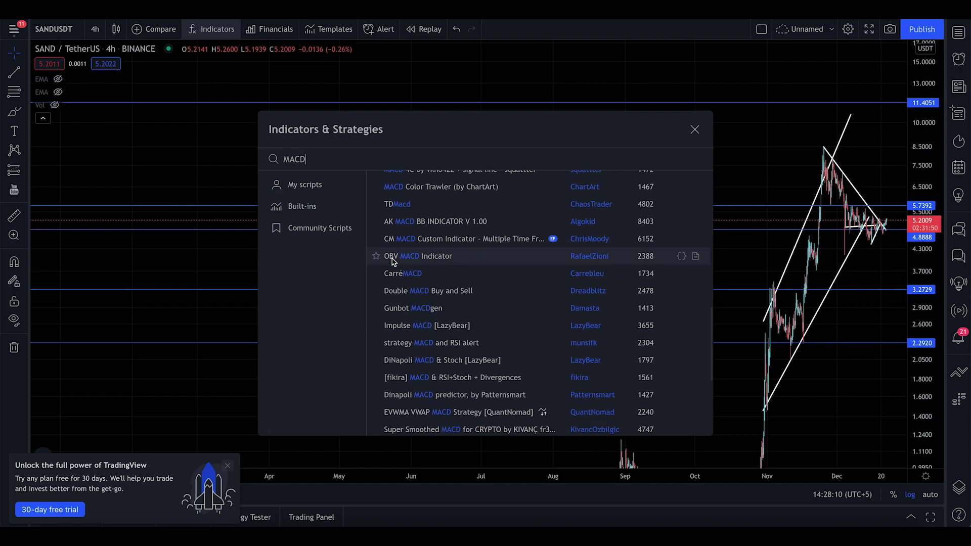
scroll(392, 260, down, 4)
click(695, 130)
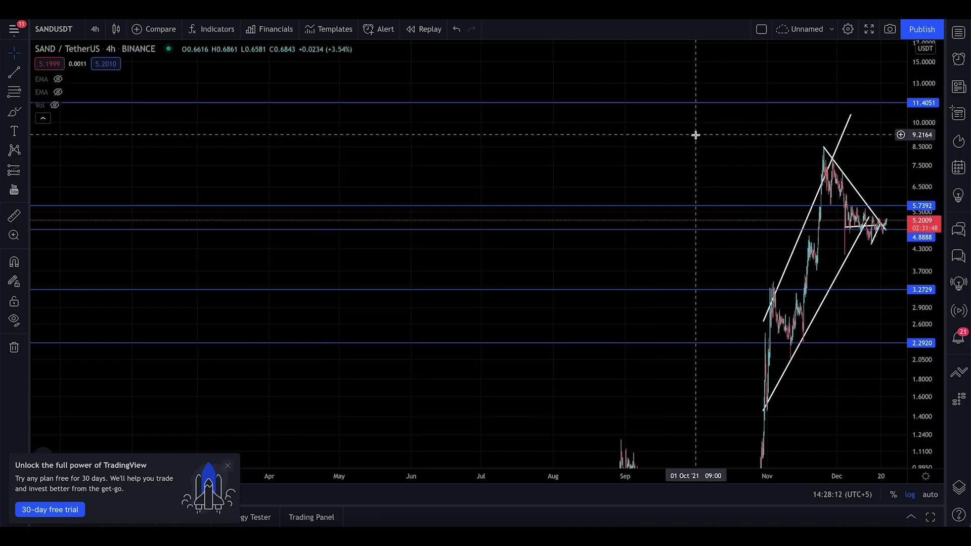
Dismiss the free-trial offer and examine the December candles between the 4.8888 and 5.7392 levels
drag(637, 157, 505, 158)
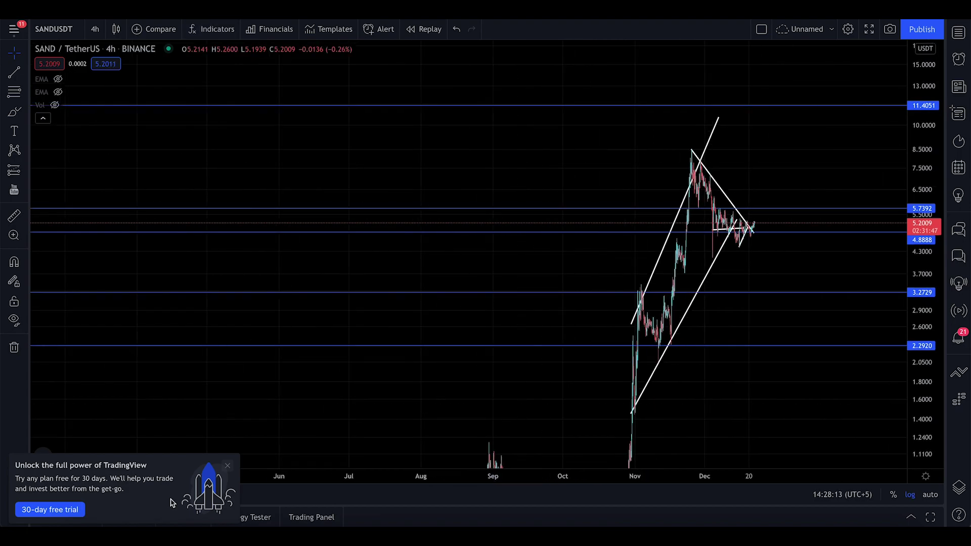
click(229, 467)
drag(718, 478, 173, 479)
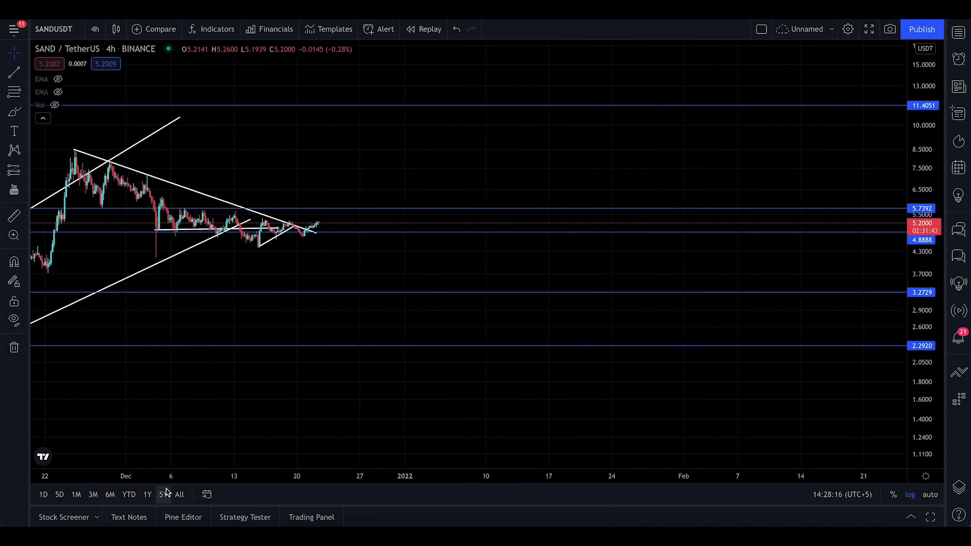
drag(544, 206, 696, 275)
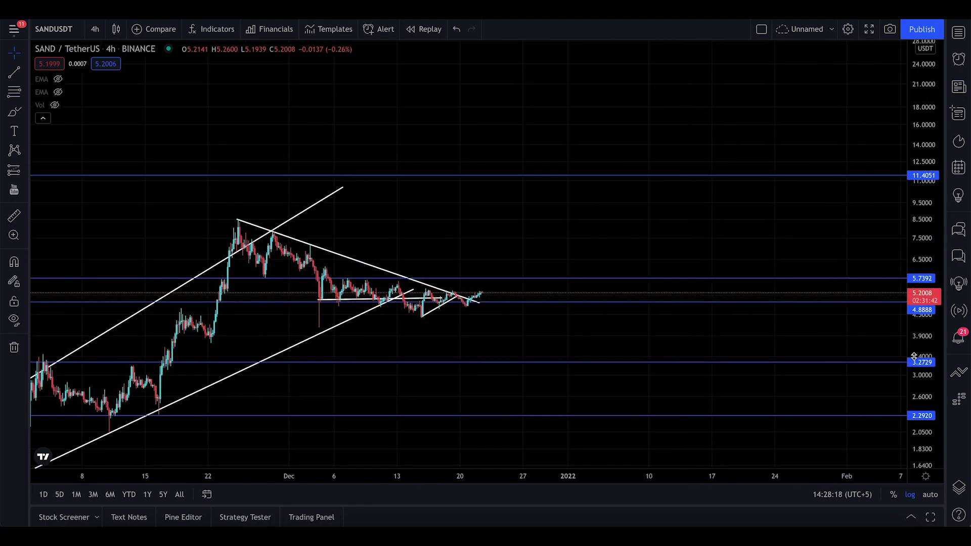
drag(865, 319, 809, 122)
drag(570, 241, 663, 277)
drag(592, 479, 263, 476)
drag(385, 377, 712, 377)
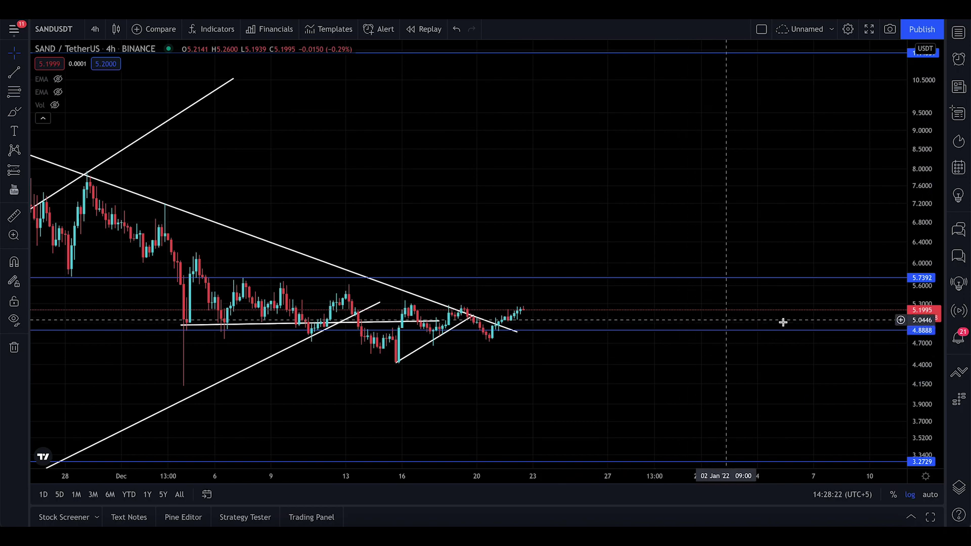
drag(931, 415, 807, 368)
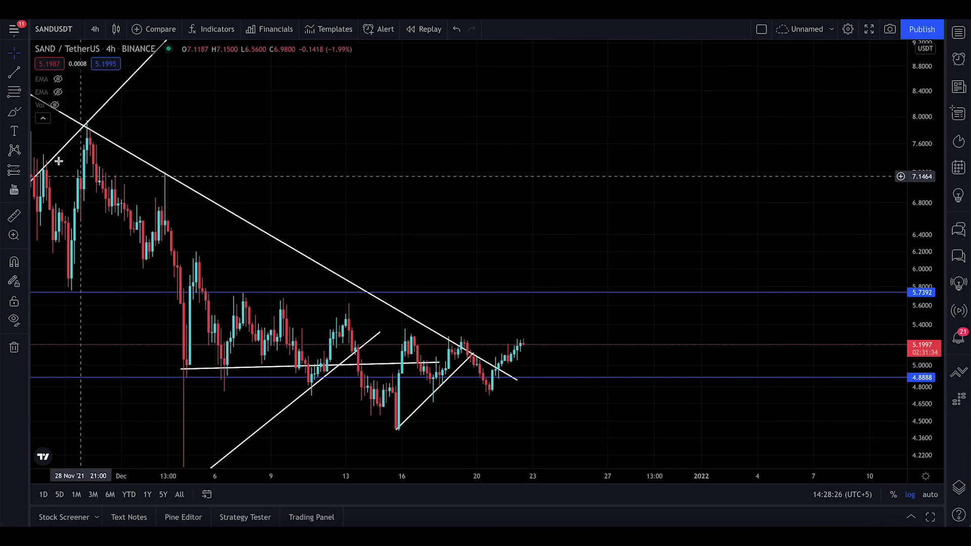
Draw a descending trend line along the December highs, from about 5.81 on 04 Dec to about 4.95 on 30 Dec
click(15, 71)
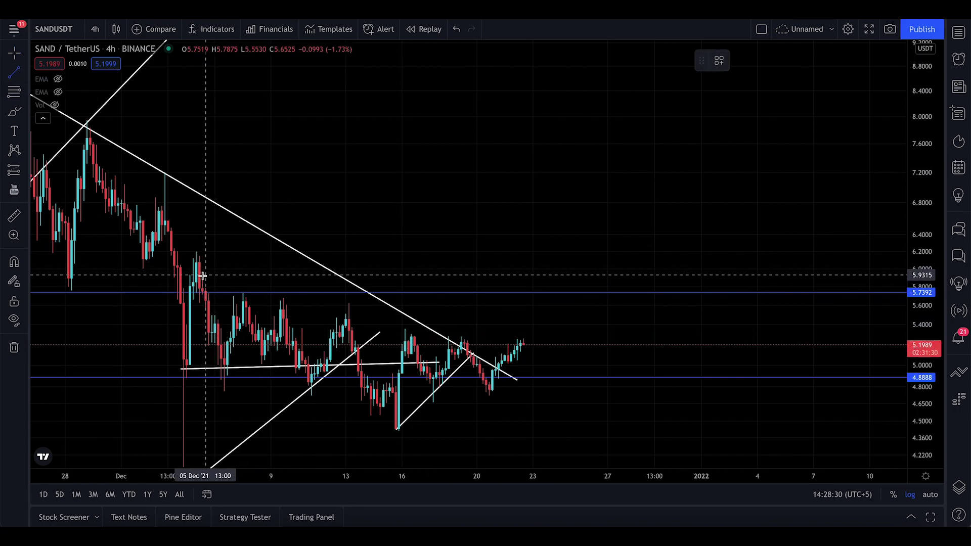
click(178, 287)
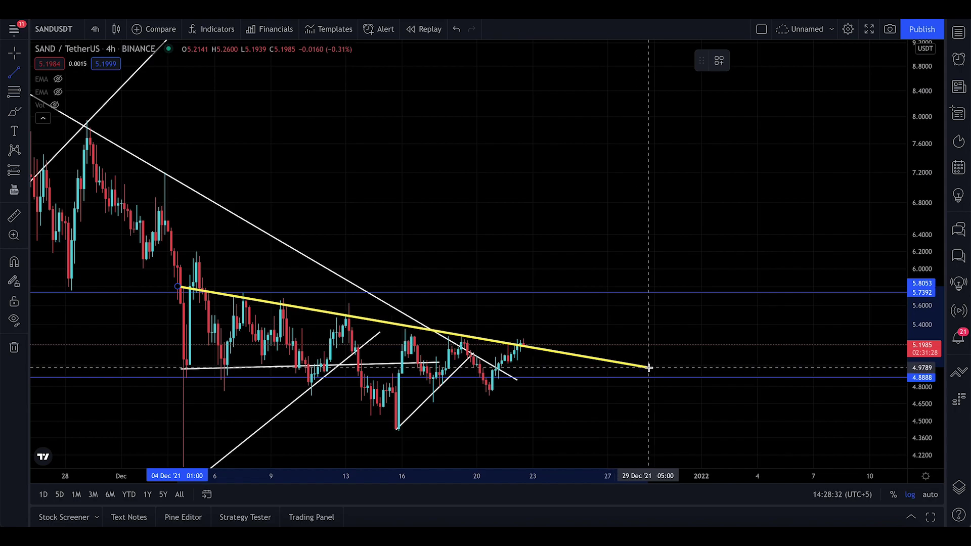
click(667, 370)
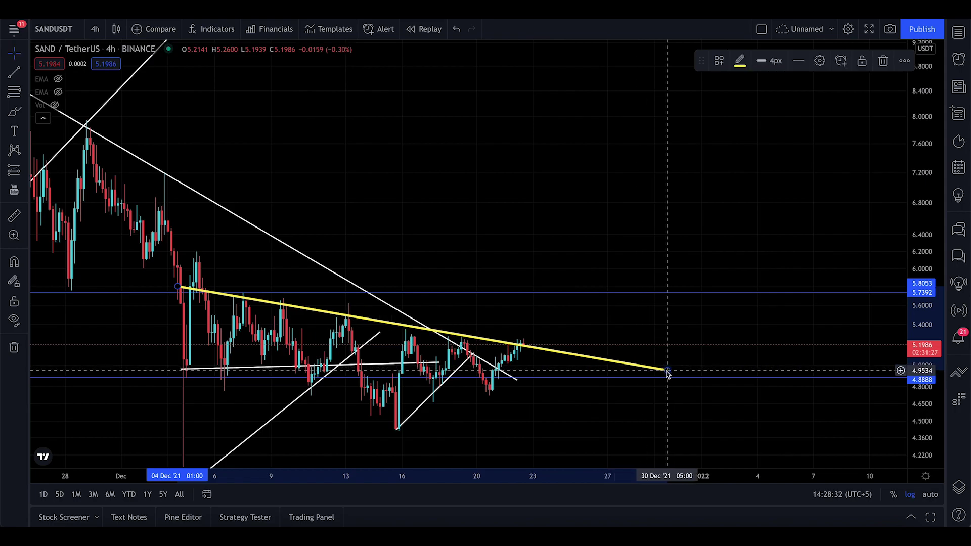
click(649, 304)
Sketch a freehand price path from the latest candle up to about 5.80 on 26 Dec, and delete it
drag(648, 210, 735, 145)
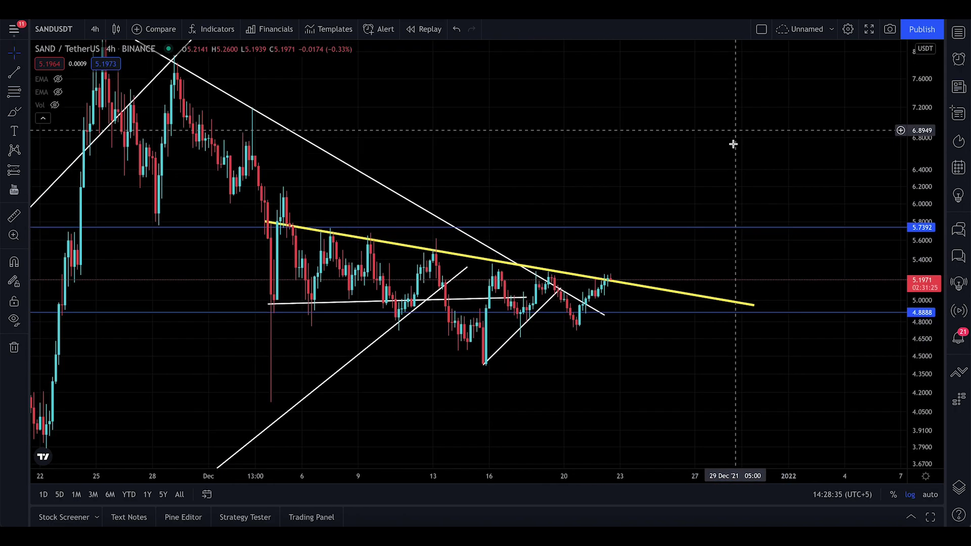
click(11, 115)
mouse_move(605, 278)
mouse_down()
mouse_move(625, 258)
mouse_move(637, 281)
mouse_move(691, 223)
mouse_up()
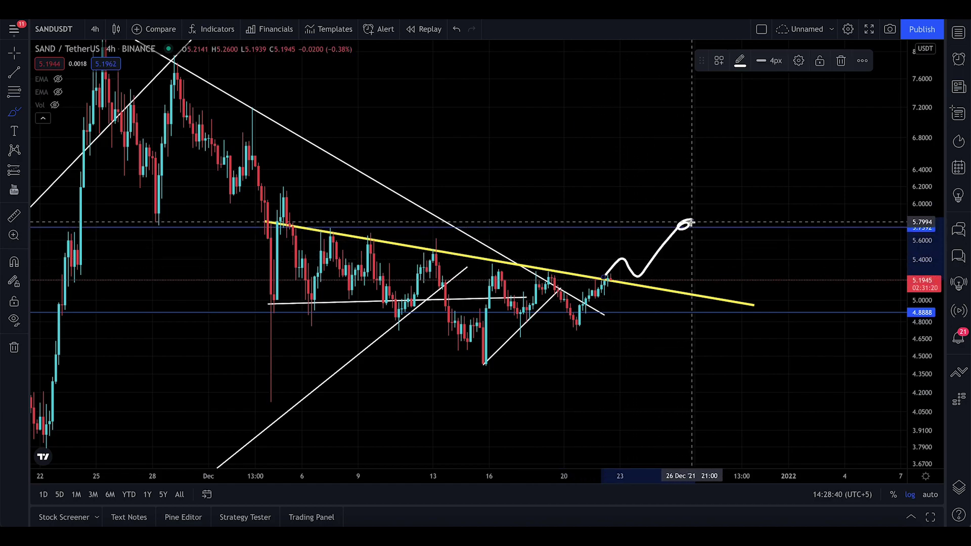
key(Delete)
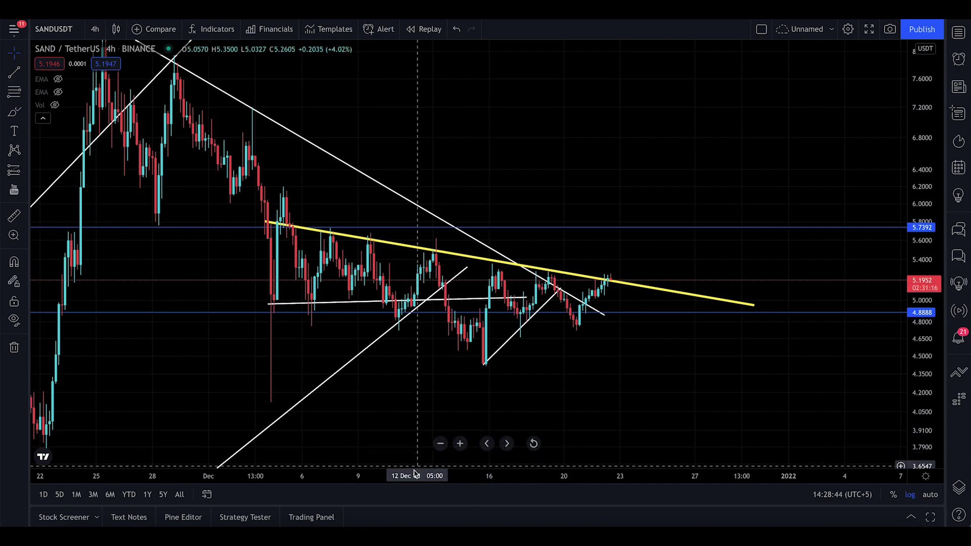
Sketch a freehand stroke from the mid-December high to the latest candle beneath the yellow trend line, and delete it
scroll(586, 474, down, 3)
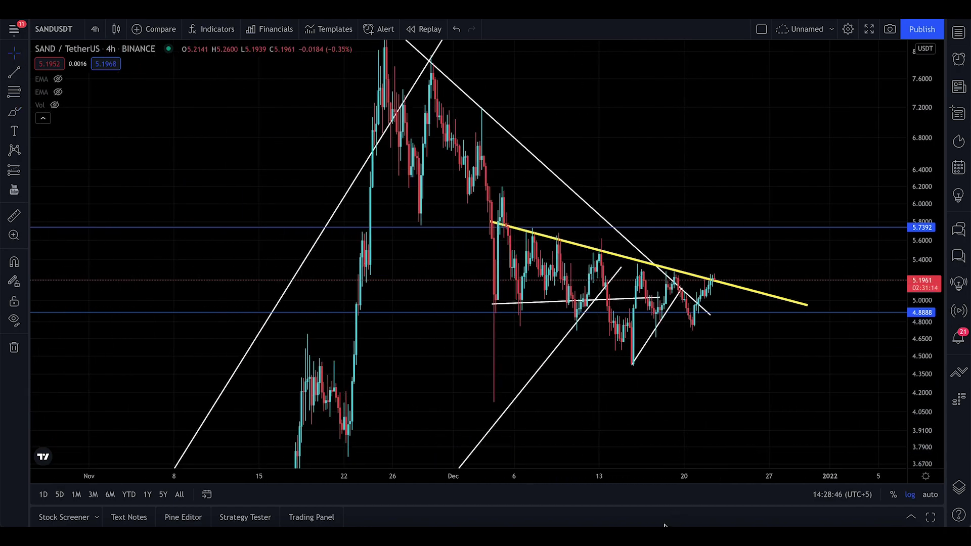
scroll(659, 477, up, 3)
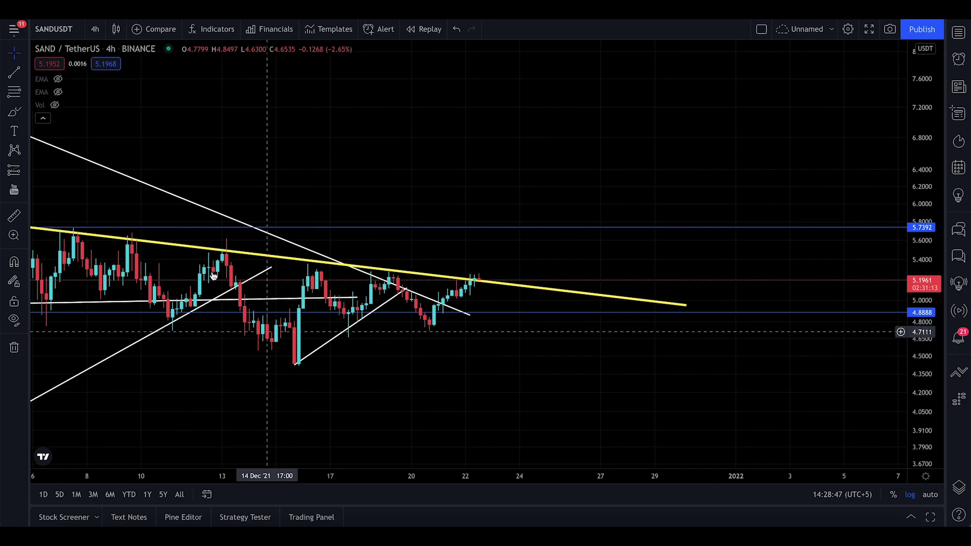
click(11, 113)
mouse_move(315, 271)
mouse_down()
mouse_move(365, 345)
mouse_move(399, 287)
mouse_move(470, 278)
mouse_up()
key(Delete)
Draw a steep trend line from about 5.21 at the latest candle up to about 5.81, just above the 5.7392 level
key(alt+t)
mouse_move(393, 271)
mouse_down()
mouse_move(384, 331)
mouse_move(477, 270)
mouse_up()
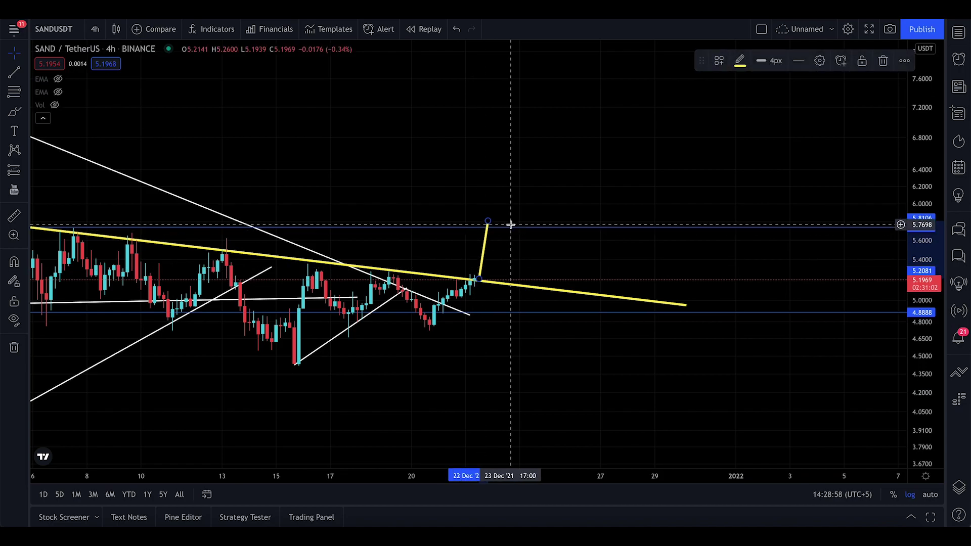